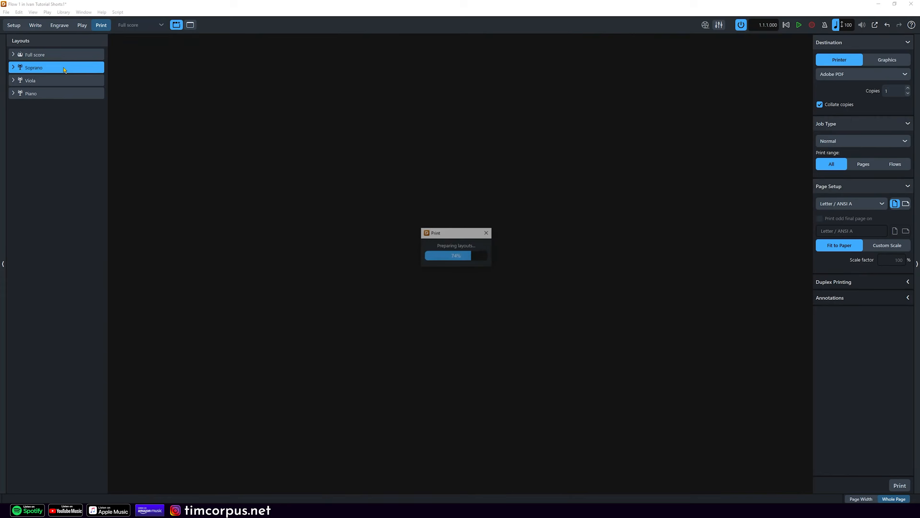
# Preview the Viola, Piano and Full score layouts in Print mode, looking through the pages of each score.
pyautogui.click(60, 80)
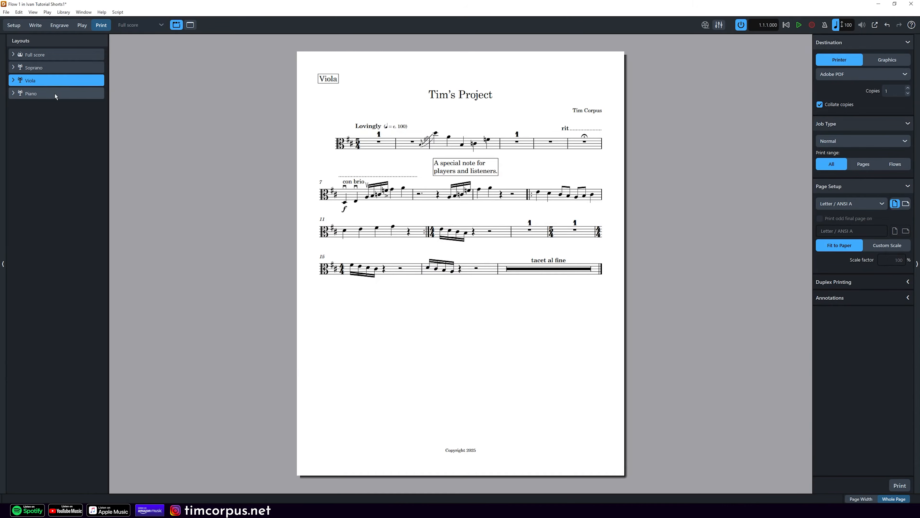
pyautogui.click(54, 94)
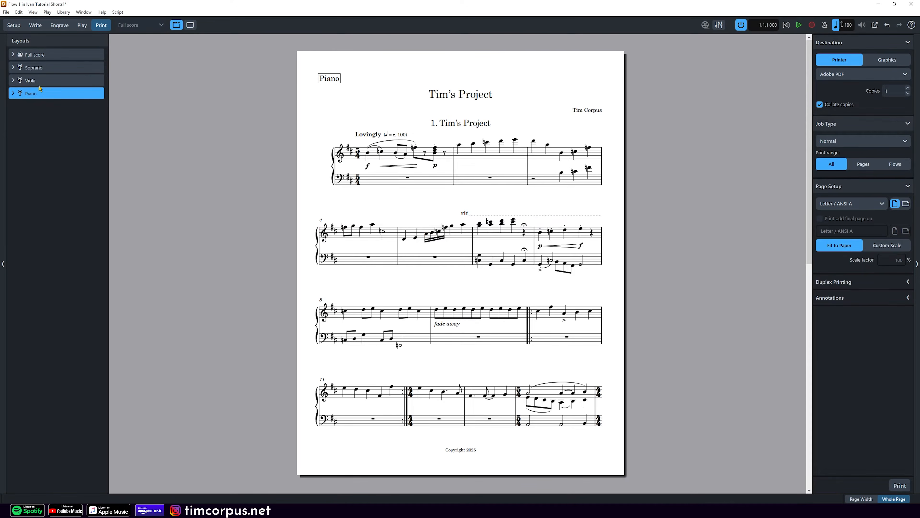
pyautogui.scroll(-1, 337, 256)
pyautogui.scroll(1, 333, 258)
pyautogui.click(26, 55)
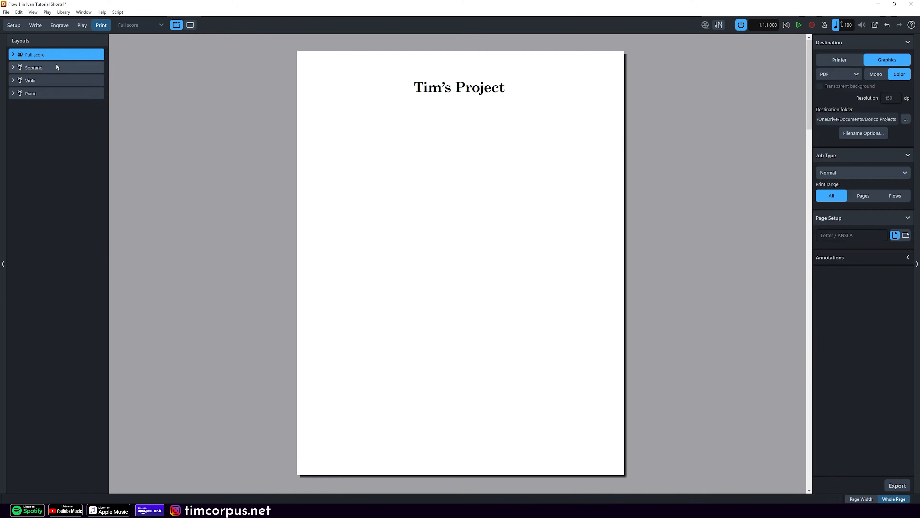
pyautogui.scroll(-4, 213, 103)
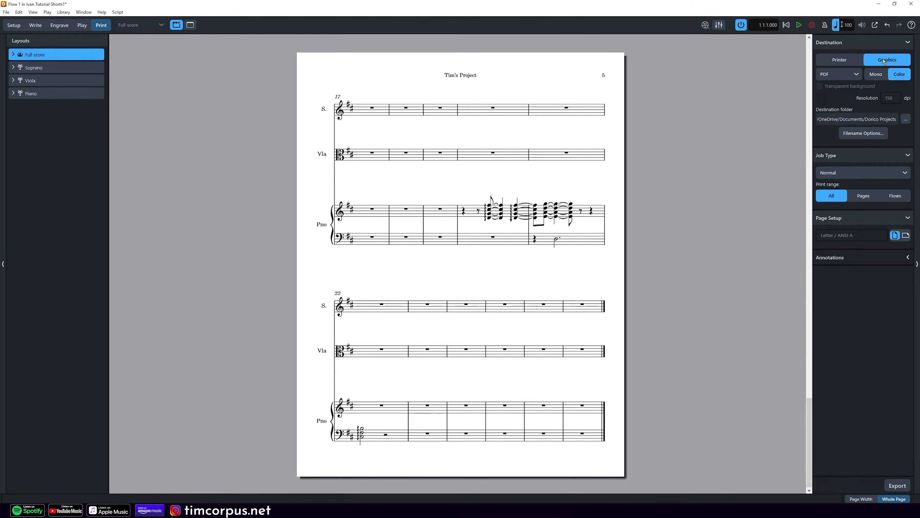
# Compare the Printer and Graphics destinations for the full score and review the available graphics file formats.
pyautogui.click(840, 61)
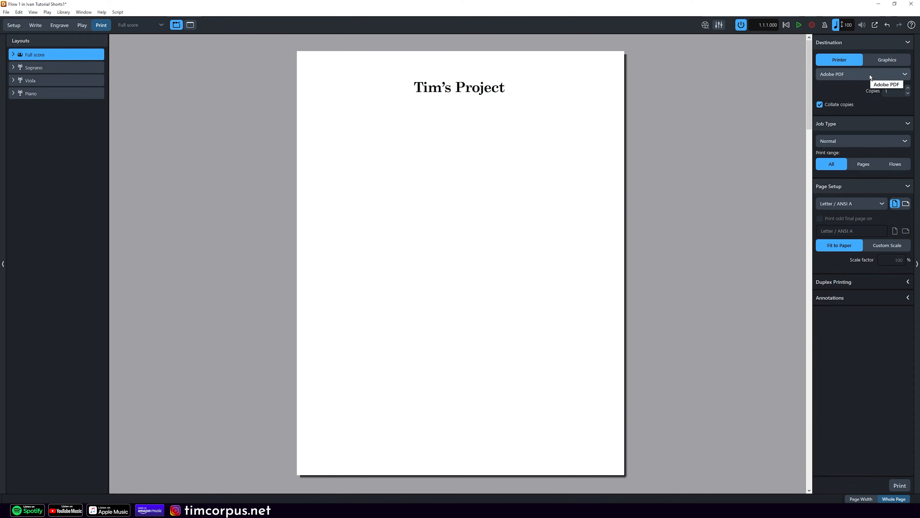
pyautogui.click(885, 60)
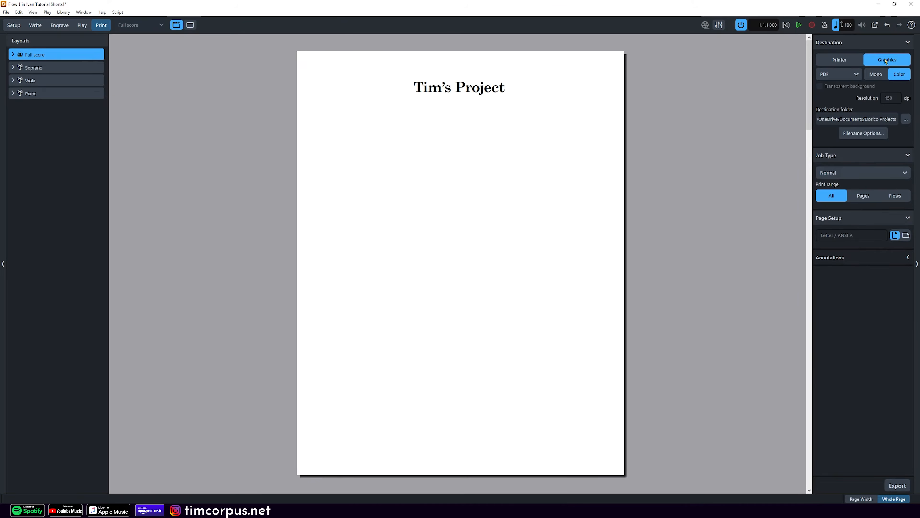
pyautogui.click(840, 74)
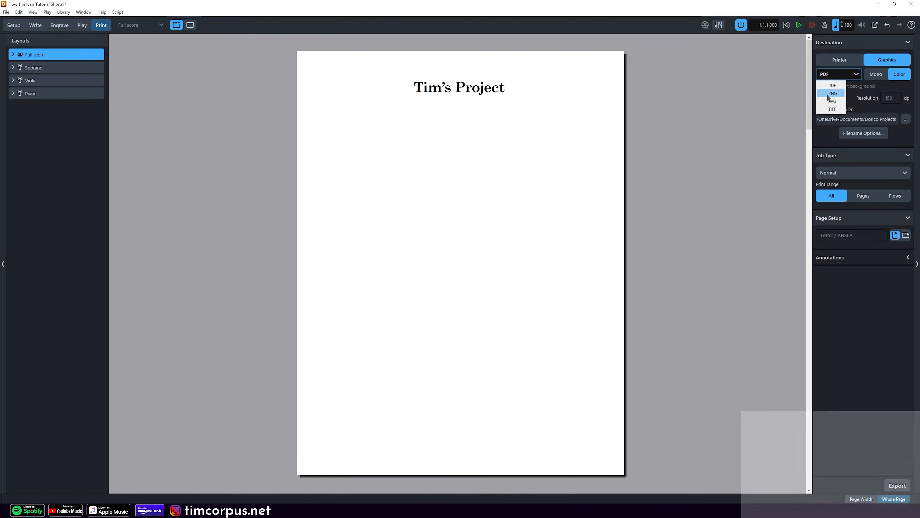
pyautogui.click(871, 86)
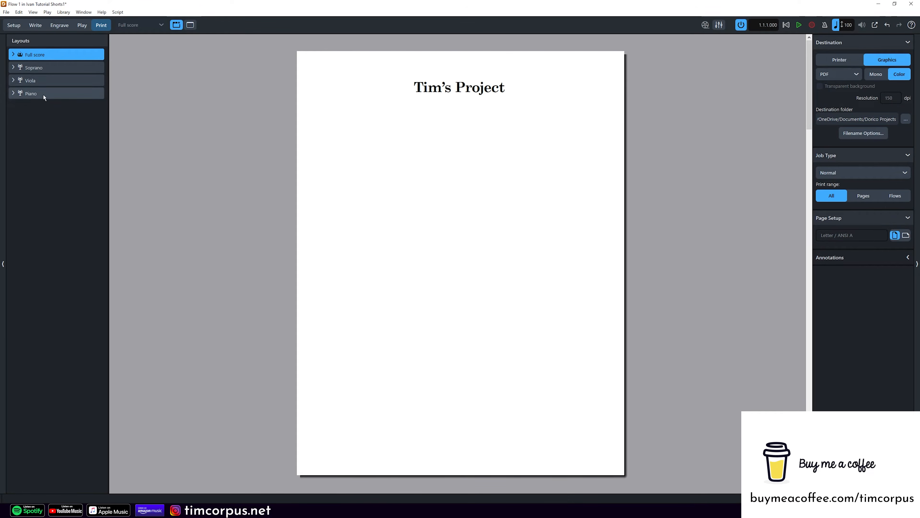
# Set the Soprano layout to export as a Mono PDF through the Graphics destination and check its destination folder.
pyautogui.click(35, 69)
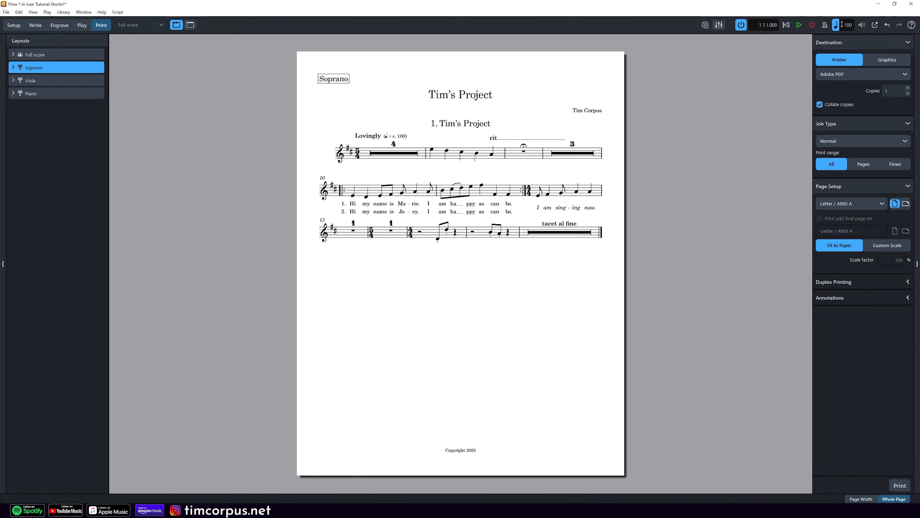
pyautogui.click(881, 62)
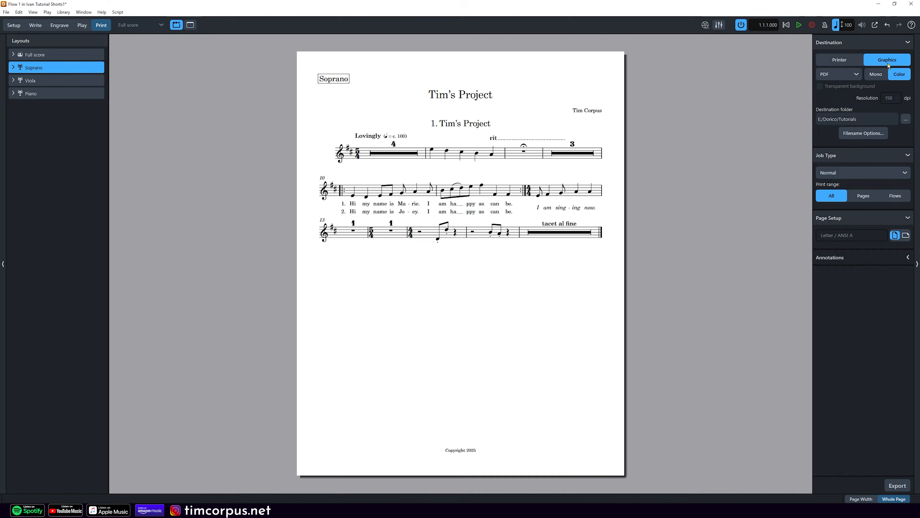
pyautogui.click(877, 75)
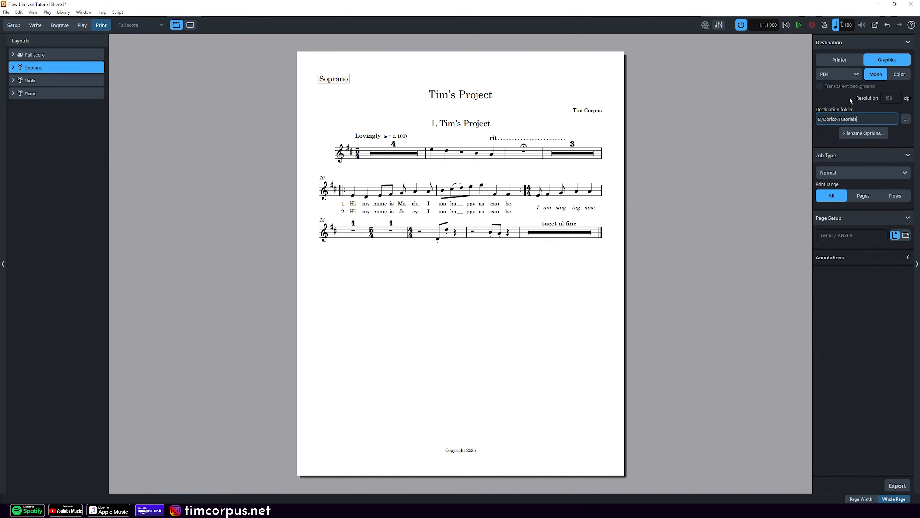
pyautogui.click(905, 119)
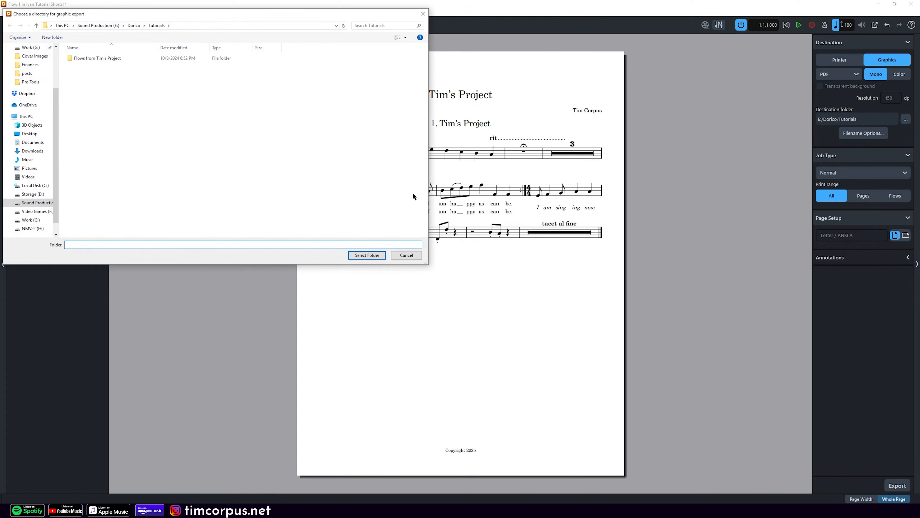
pyautogui.click(406, 255)
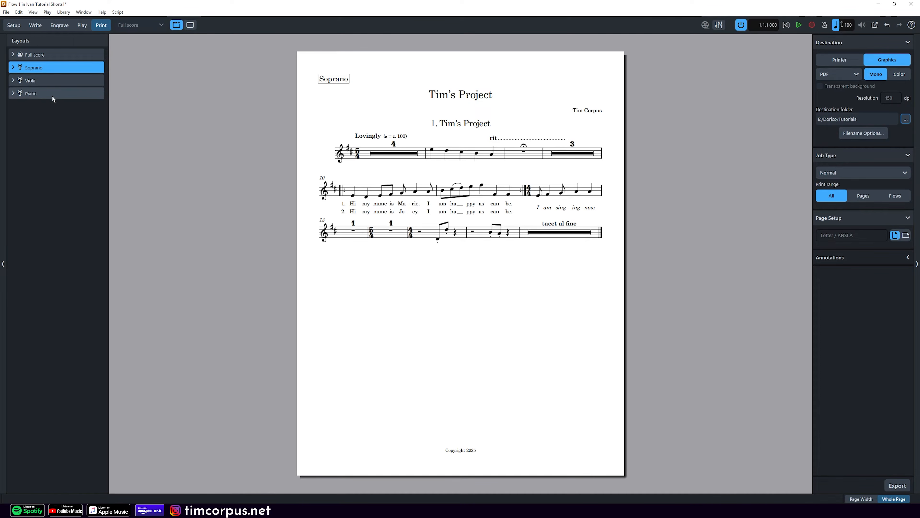
# Add the Viola and Piano layouts to the Soprano selection and set the export file names' default separator to an underscore.
pyautogui.keyDown('ctrl'); pyautogui.click(59, 81); pyautogui.keyUp('ctrl')
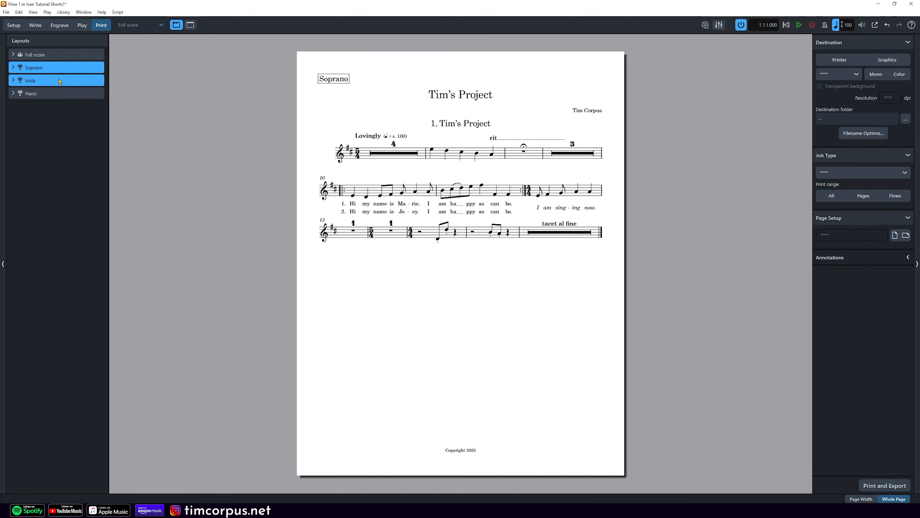
pyautogui.keyDown('ctrl'); pyautogui.click(66, 93); pyautogui.keyUp('ctrl')
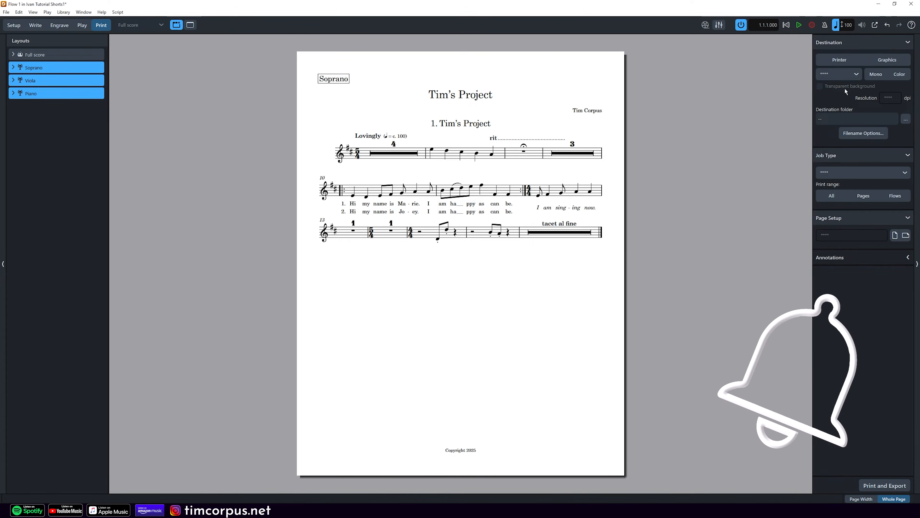
pyautogui.click(865, 135)
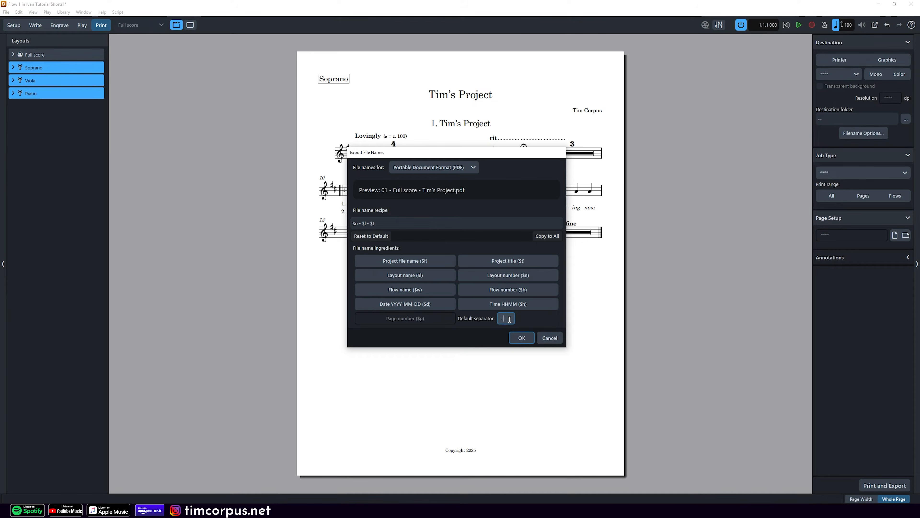
pyautogui.moveTo(508, 321); pyautogui.dragTo(479, 320)
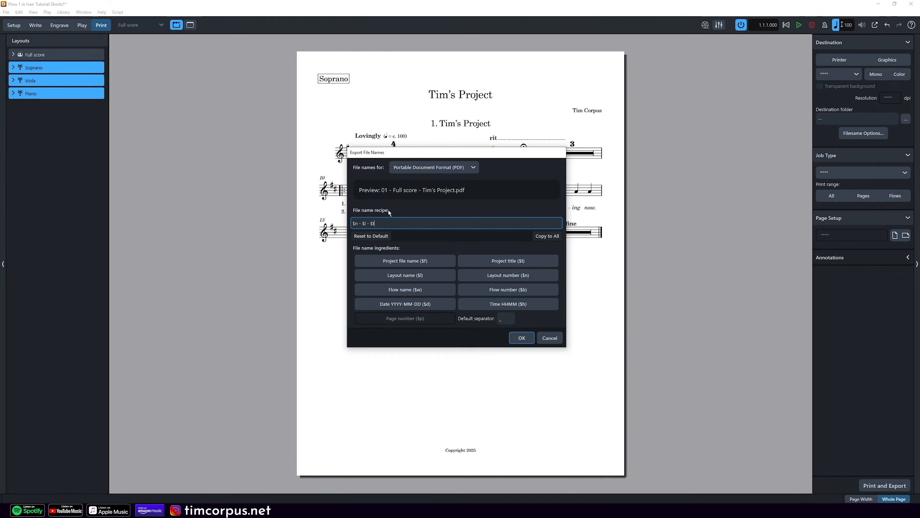
pyautogui.click(379, 223)
pyautogui.click(522, 337)
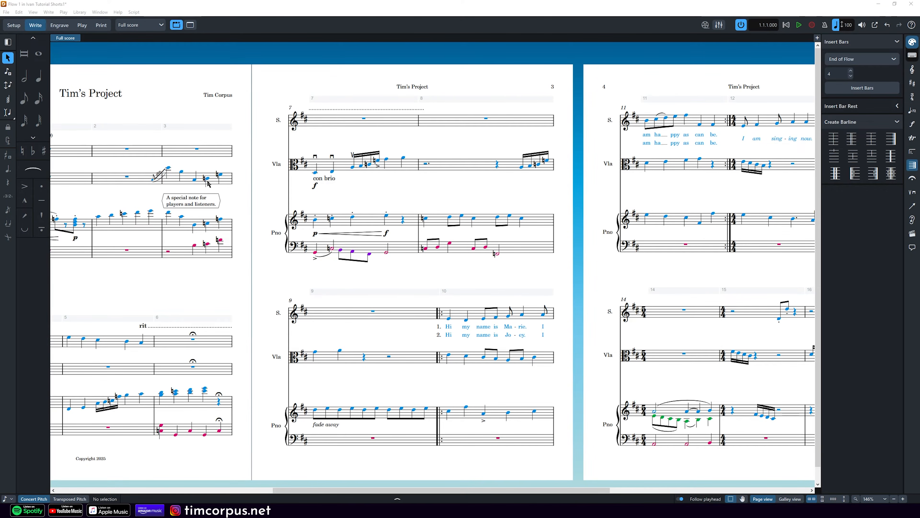
# In Engrave mode, move bar 9 and bar 12 of the full score to their previous systems.
pyautogui.click(59, 25)
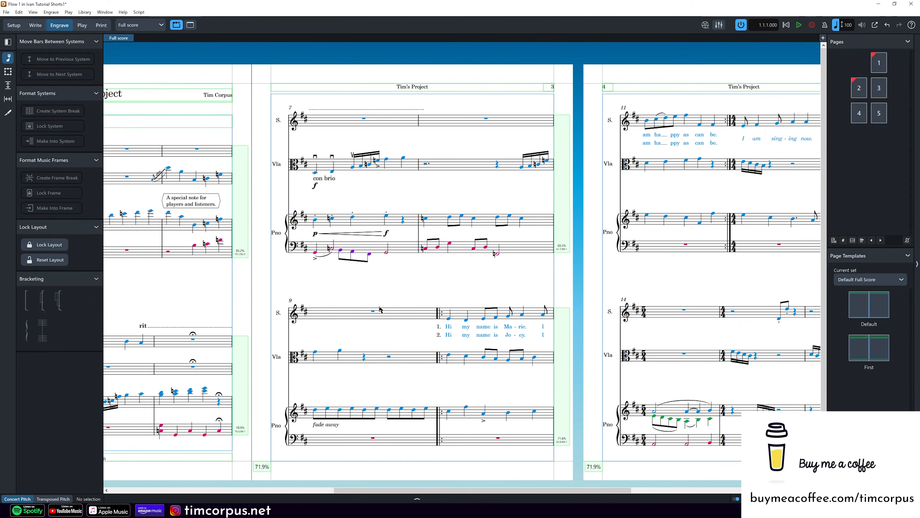
pyautogui.click(373, 311)
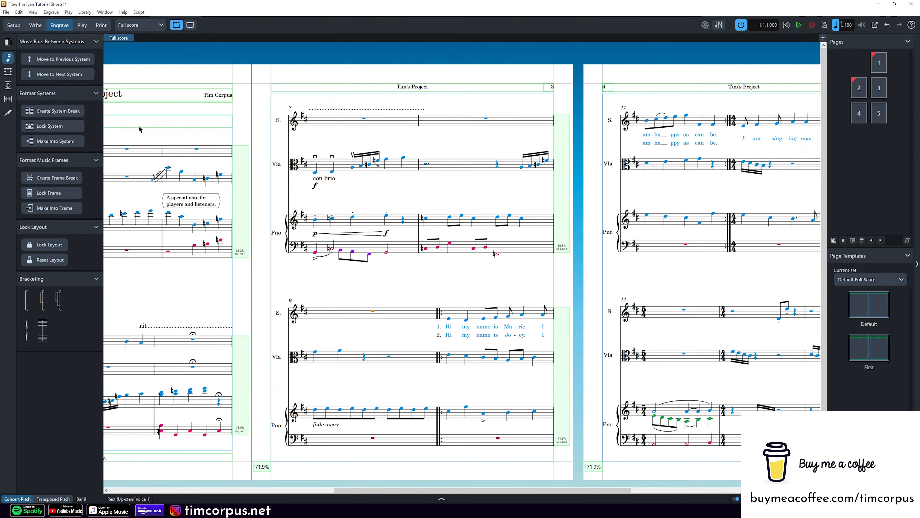
pyautogui.click(67, 60)
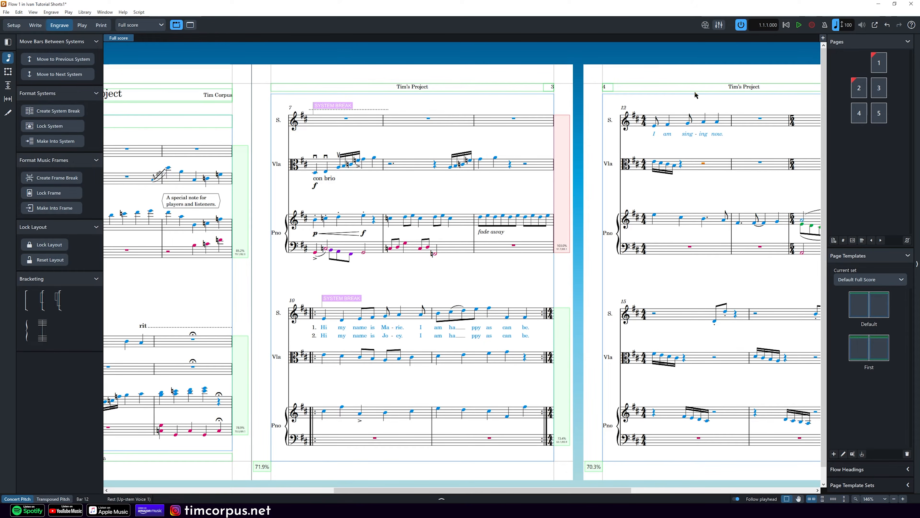
pyautogui.click(61, 61)
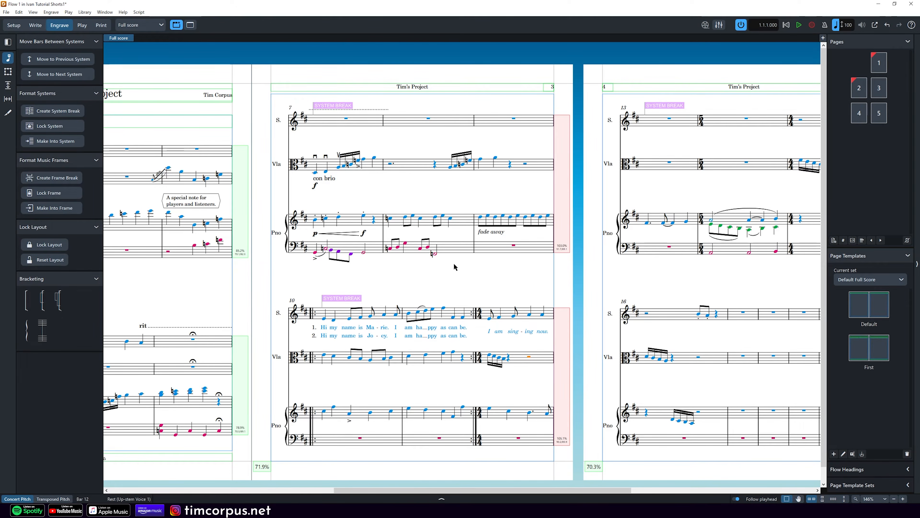
# Undo the moves of bars 9 and 12 to their previous systems and clear the selection.
pyautogui.click(461, 276)
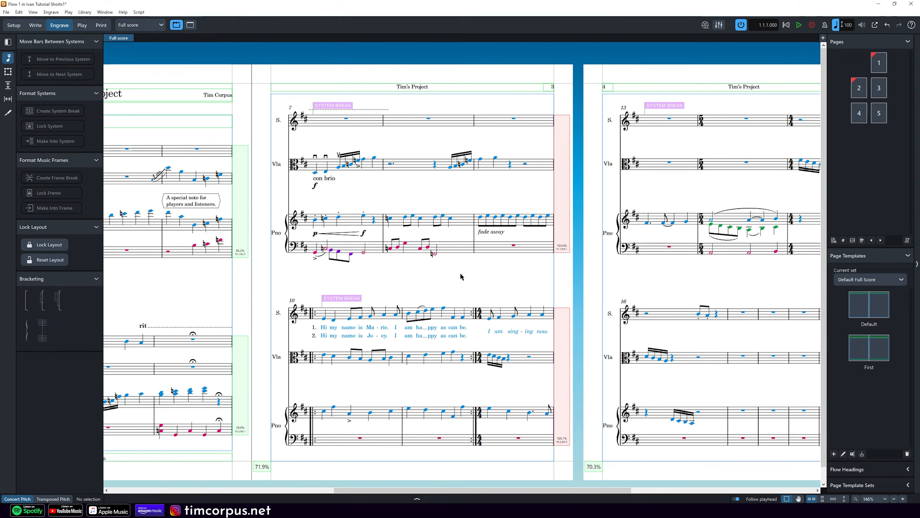
pyautogui.hotkey('ctrl', 'z')
pyautogui.hotkey('ctrl', 'z')
pyautogui.hotkey('ctrl', 'z')
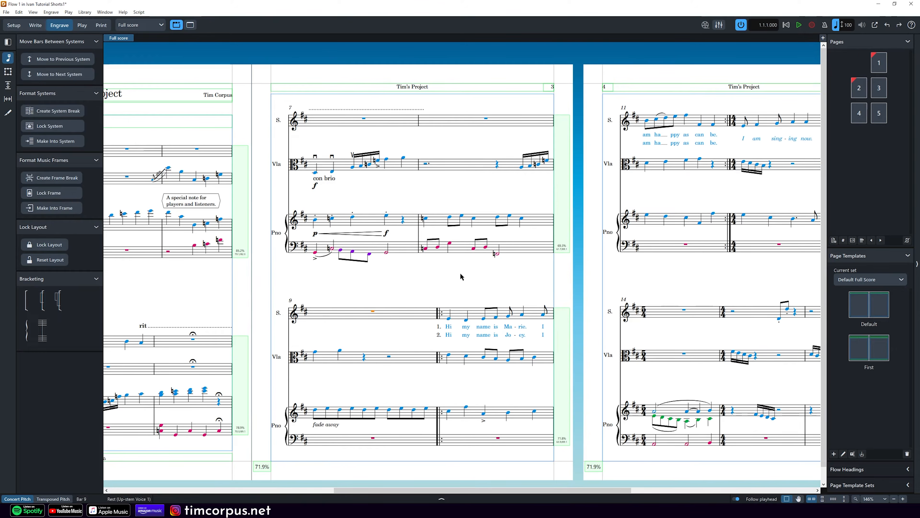
pyautogui.click(461, 277)
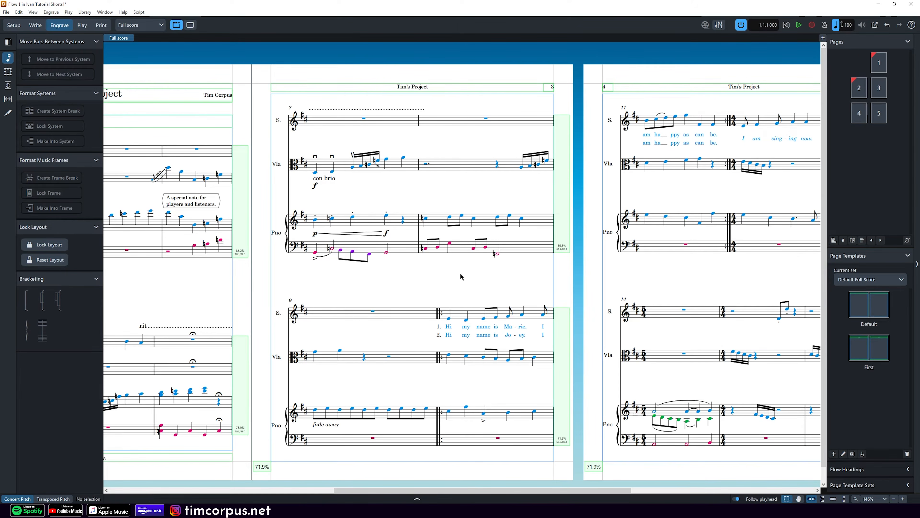
# In the full score's Layout Options, fix the casting off at 3 bars per system and apply it.
pyautogui.click(86, 13)
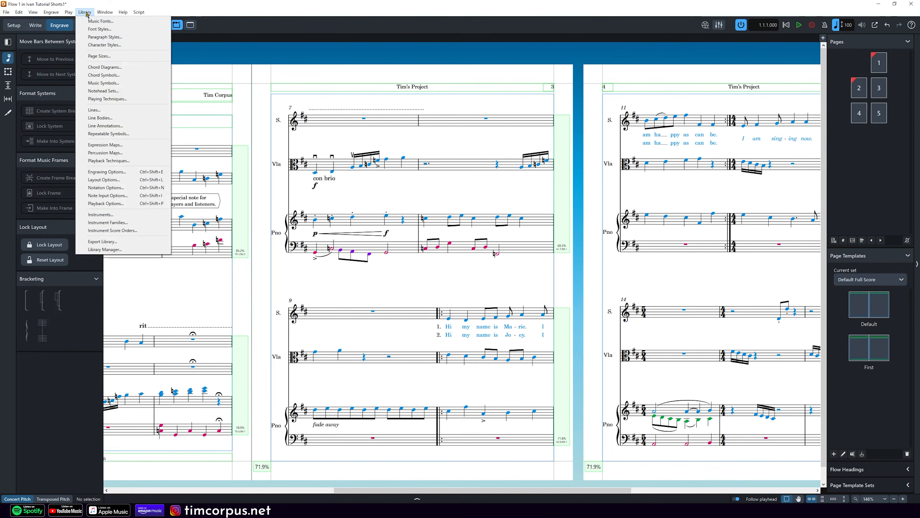
pyautogui.click(112, 186)
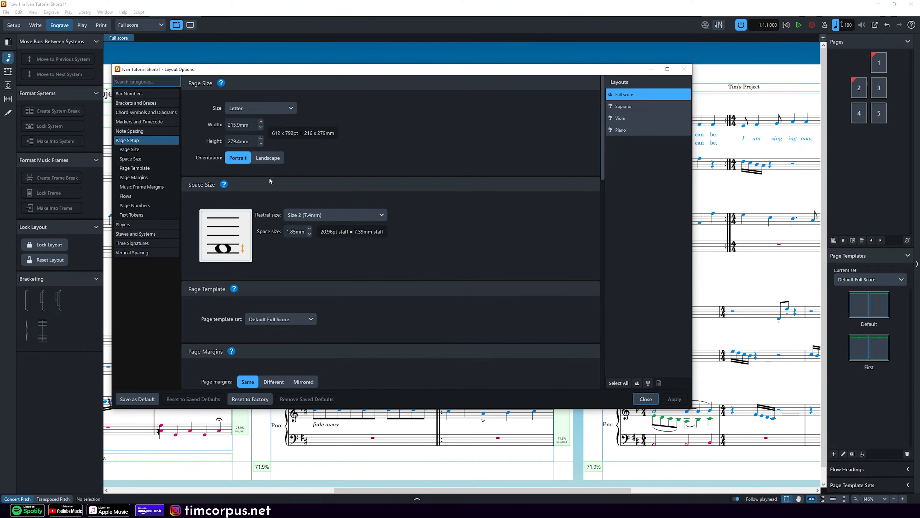
pyautogui.click(147, 235)
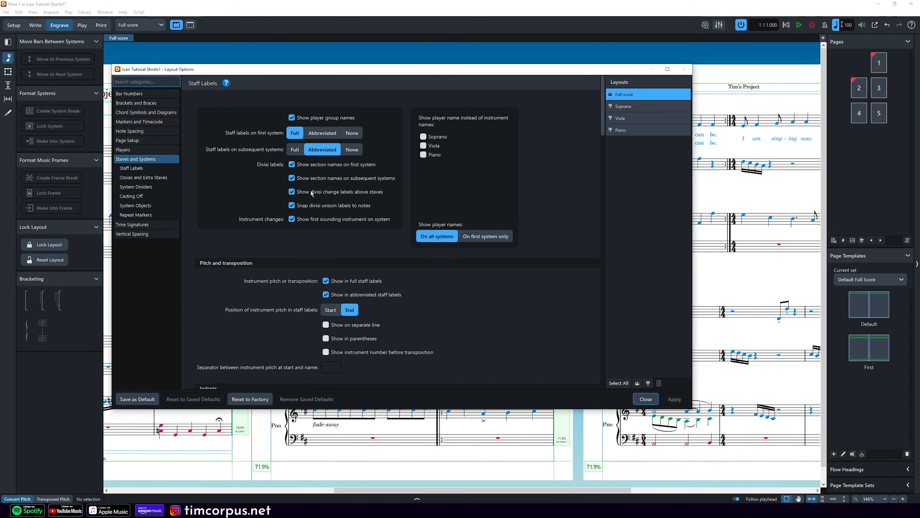
pyautogui.scroll(-15, 311, 193)
pyautogui.scroll(-15, 312, 193)
pyautogui.scroll(-5, 312, 194)
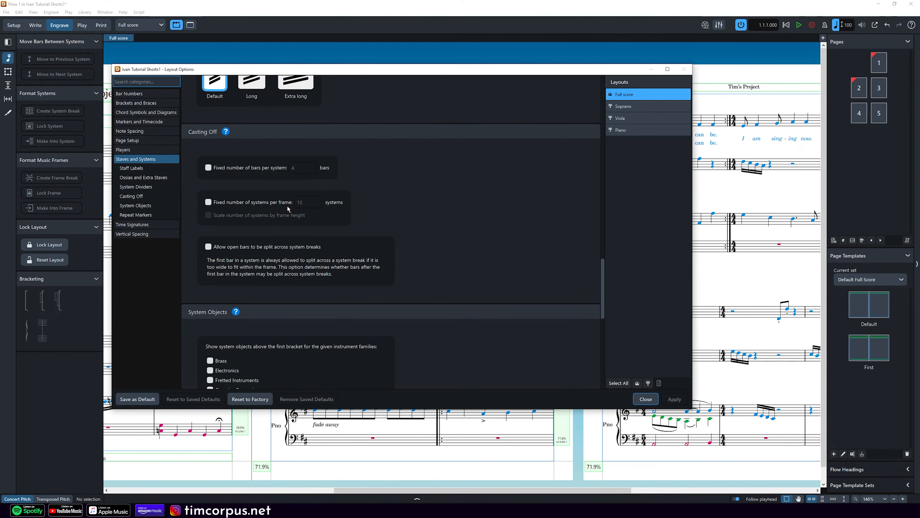
pyautogui.click(209, 168)
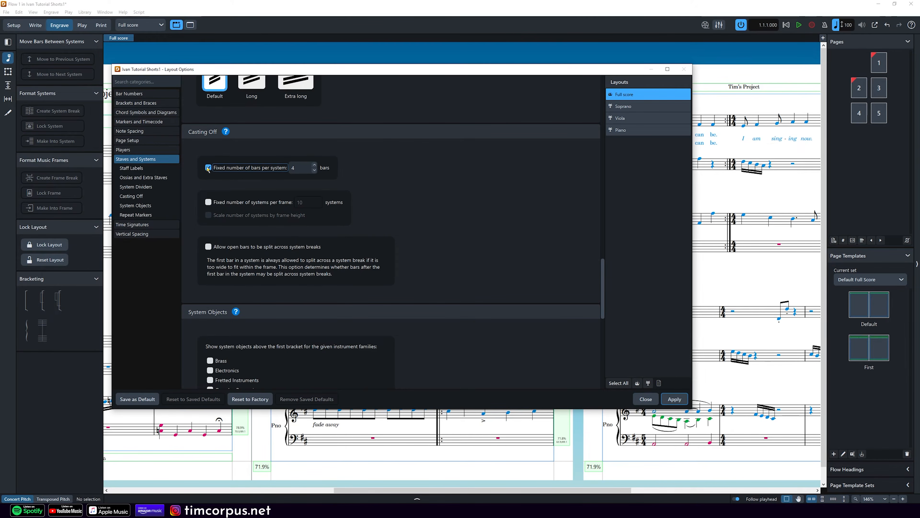
pyautogui.click(314, 170)
pyautogui.click(674, 401)
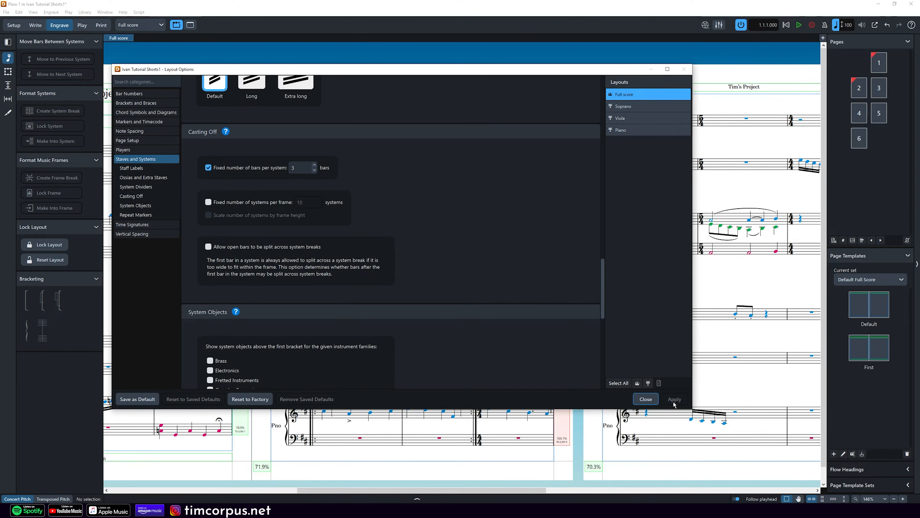
pyautogui.click(644, 401)
# Add an 8va octave line over the piano's upper staff across bars 10 and 11 in Write mode.
pyautogui.moveTo(480, 487); pyautogui.dragTo(682, 495)
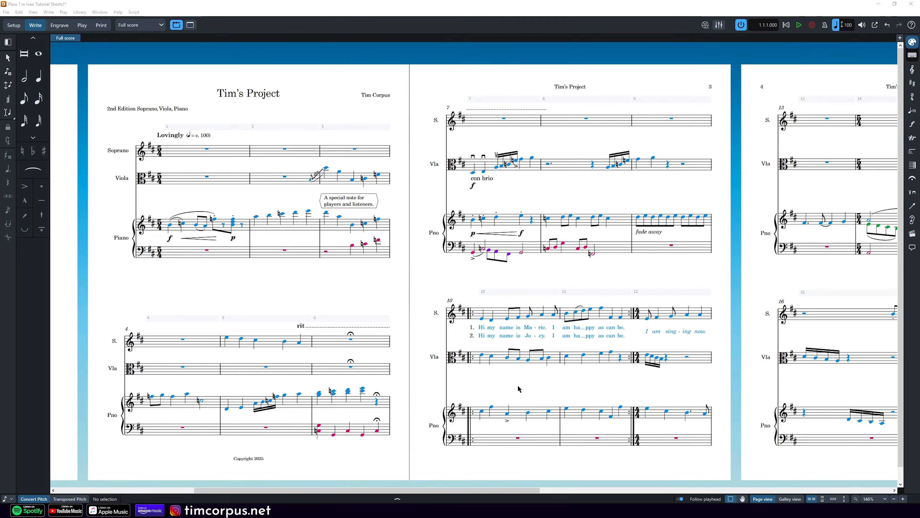
pyautogui.moveTo(474, 383); pyautogui.dragTo(634, 440)
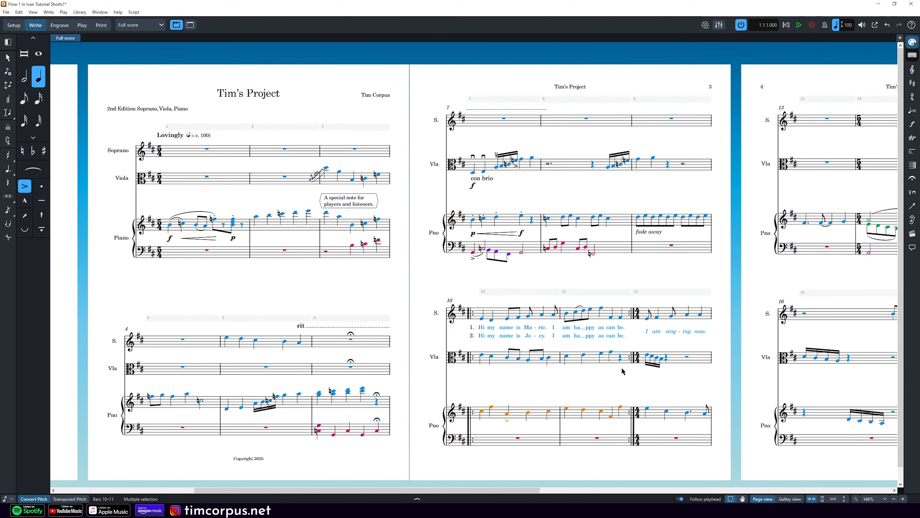
pyautogui.hotkey('shift', 'c')
pyautogui.write('8')
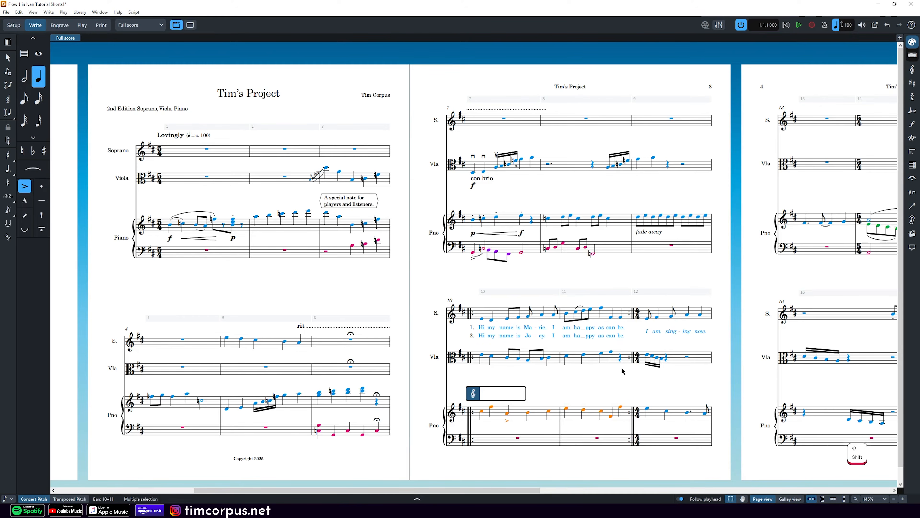
pyautogui.press('Return')
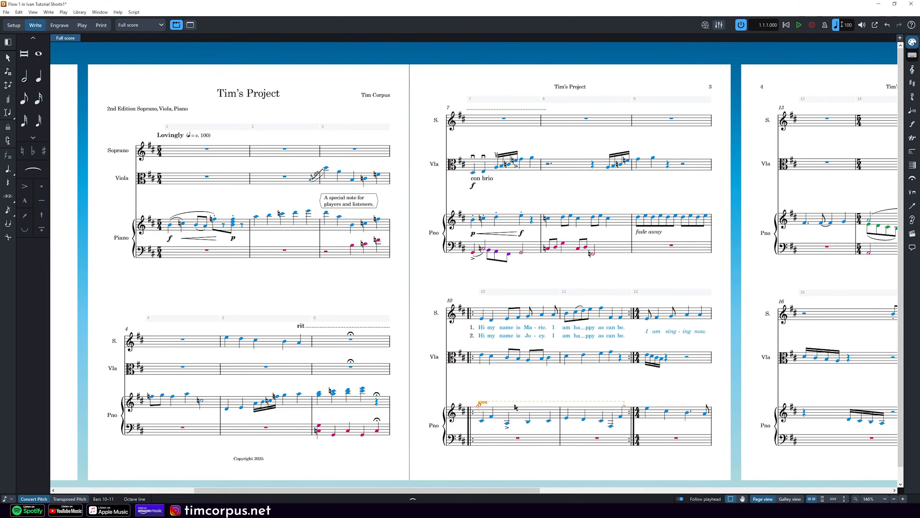
# Transpose the piano's upper-staff notes in bars 10 and 11 up an octave and clear the selection.
pyautogui.click(521, 414)
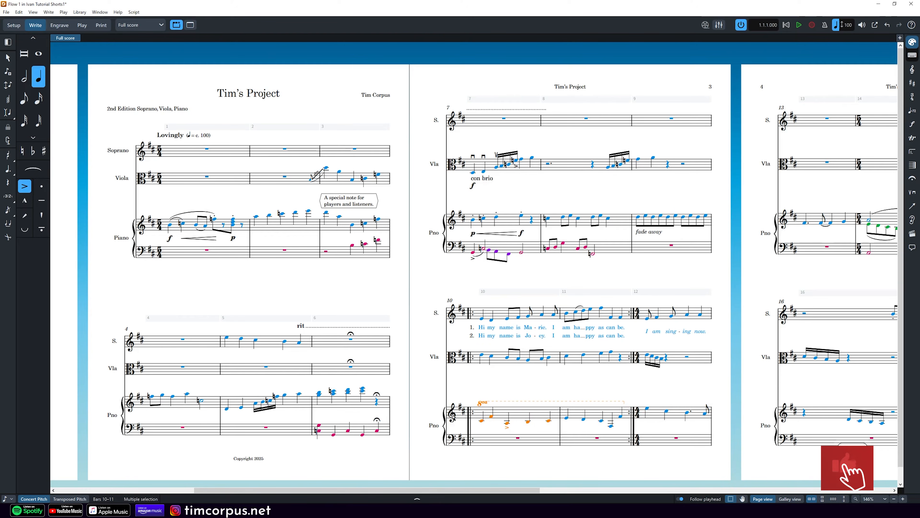
pyautogui.keyDown('shift'); pyautogui.click(576, 414); pyautogui.keyUp('shift')
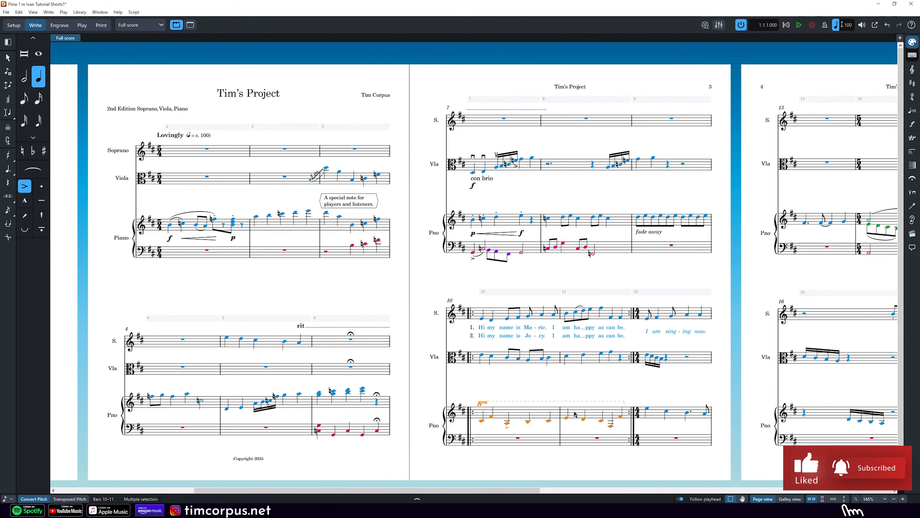
pyautogui.hotkey('ctrl', 'alt', 'Up')
pyautogui.click(583, 402)
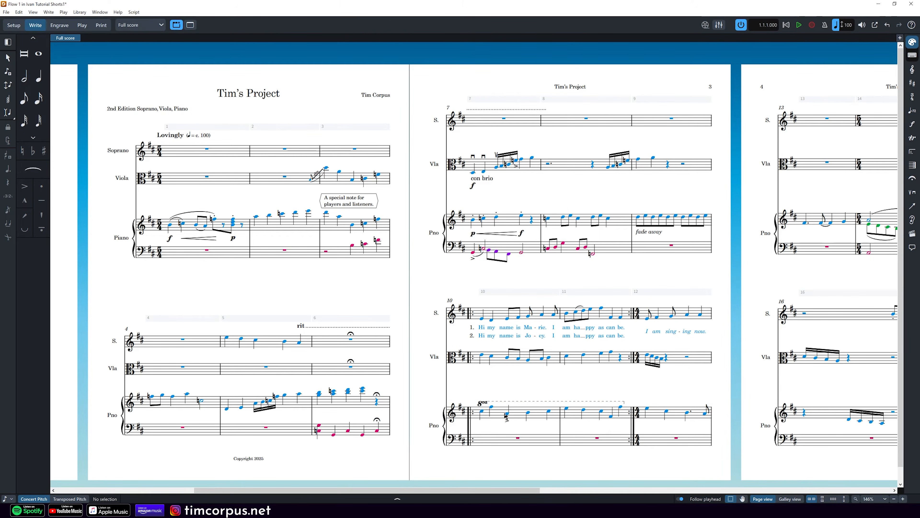
# Delete the 8va line over bars 10 and 11 and transpose the piano's upper-staff notes there down an octave.
pyautogui.click(511, 401)
pyautogui.press('Delete')
pyautogui.click(518, 413)
pyautogui.keyDown('shift'); pyautogui.click(585, 413); pyautogui.keyUp('shift')
pyautogui.hotkey('ctrl', 'alt', 'Down')
# Reselect the piano's upper-staff notes in bars 10 and 11 and add an 8vb octave line to them.
pyautogui.click(538, 378)
pyautogui.moveTo(482, 398); pyautogui.dragTo(632, 428)
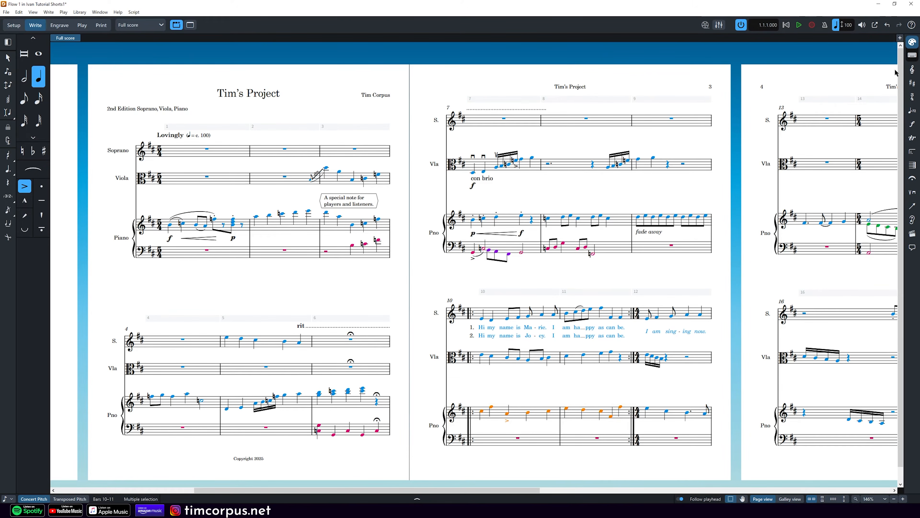
pyautogui.click(912, 70)
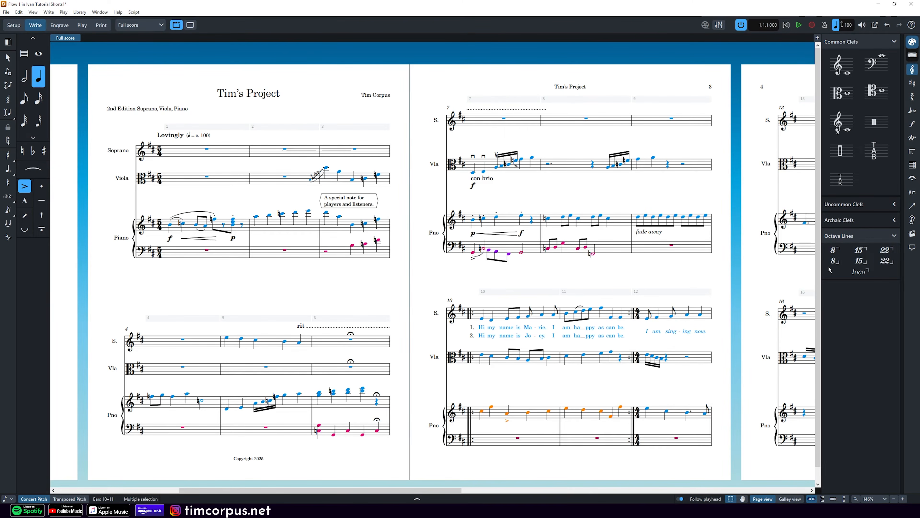
pyautogui.click(834, 261)
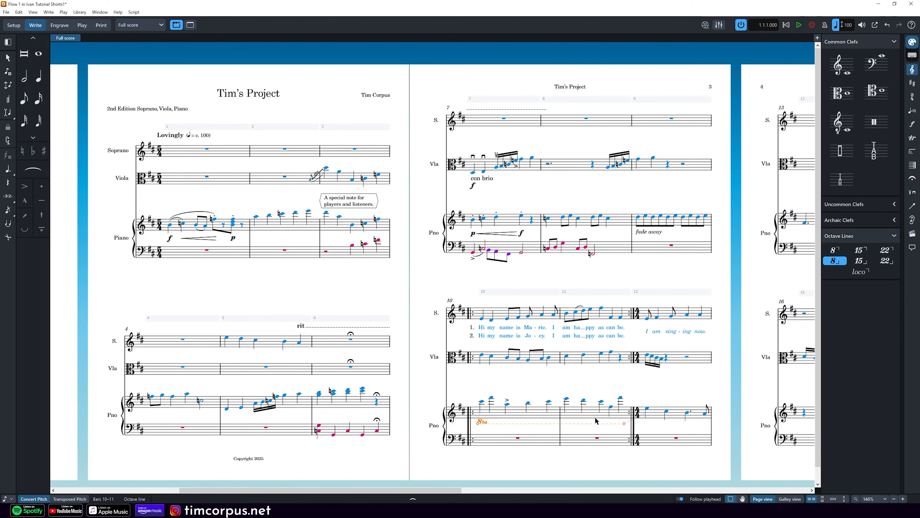
pyautogui.click(863, 252)
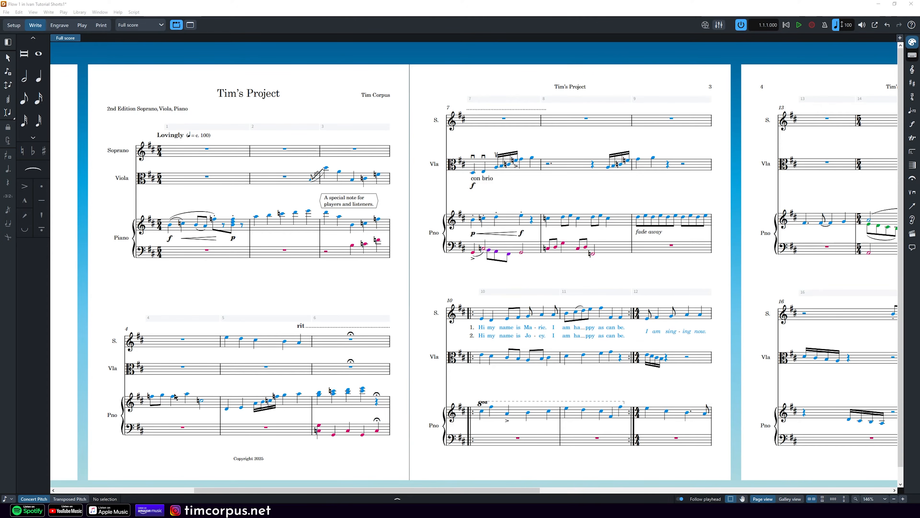
# Add a Ped. pedal line from the keyboard playing techniques to the piano's lower staff across bar 6.
pyautogui.click(913, 193)
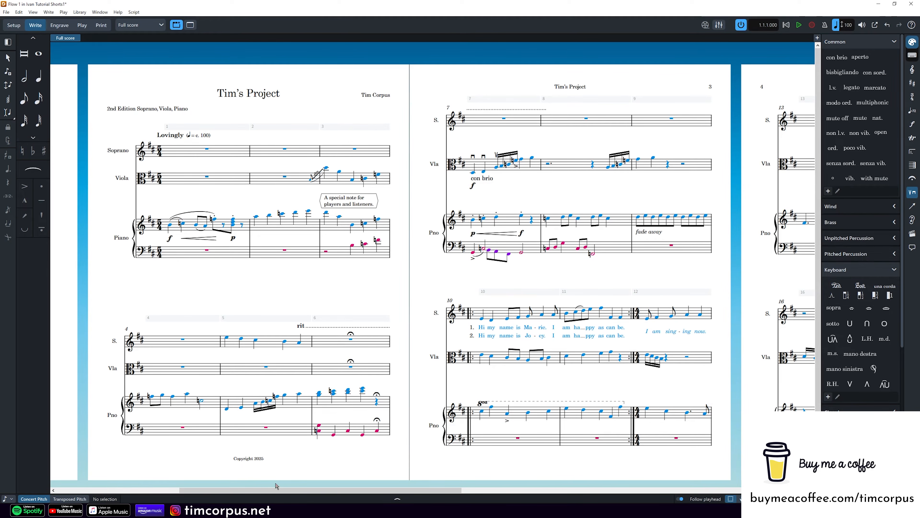
pyautogui.click(261, 408)
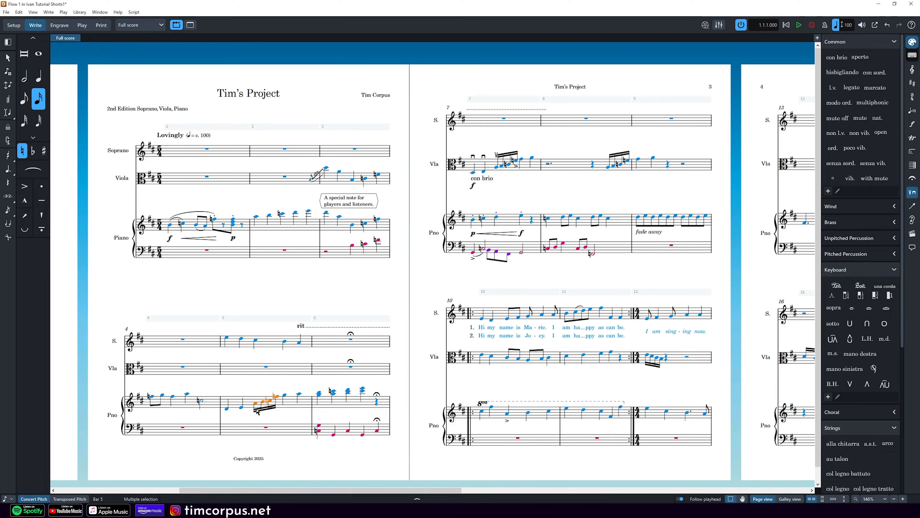
pyautogui.click(326, 430)
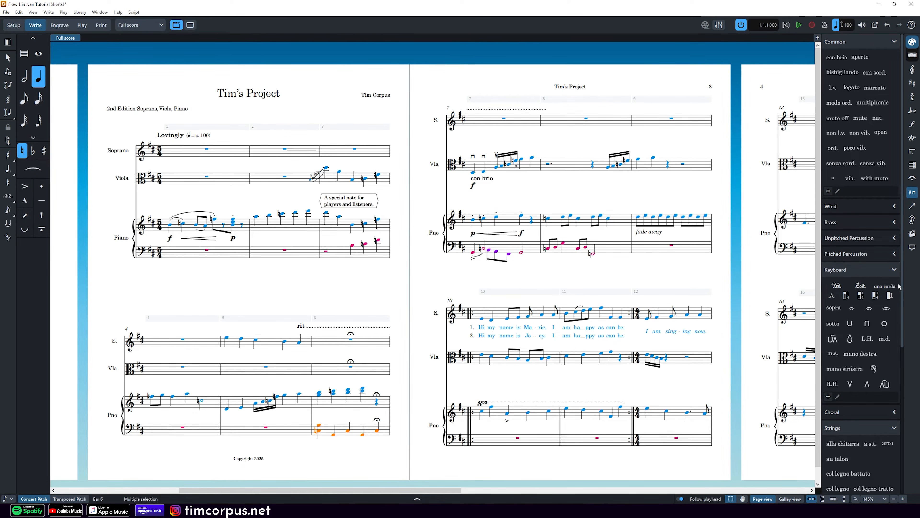
pyautogui.click(836, 286)
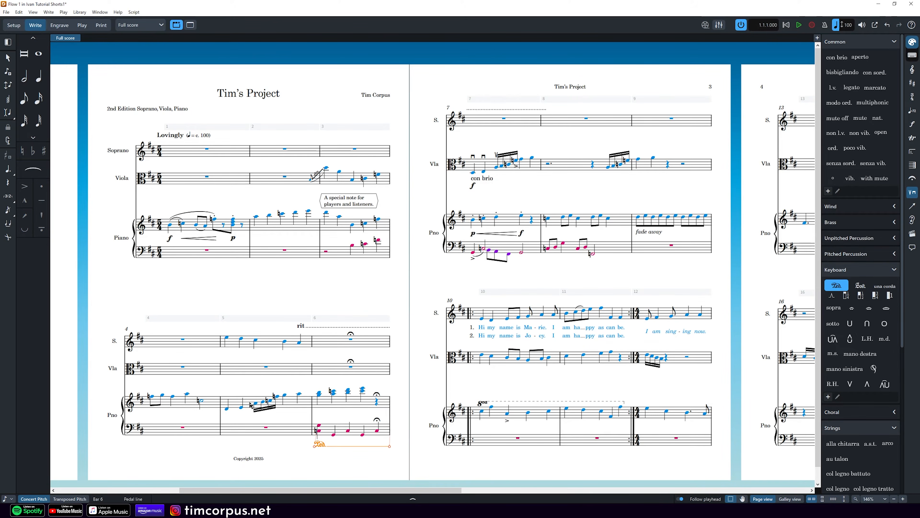
# Apply a playing technique to the piano's upper-staff notes from bar 4 through the first two notes of bar 5.
pyautogui.click(158, 405)
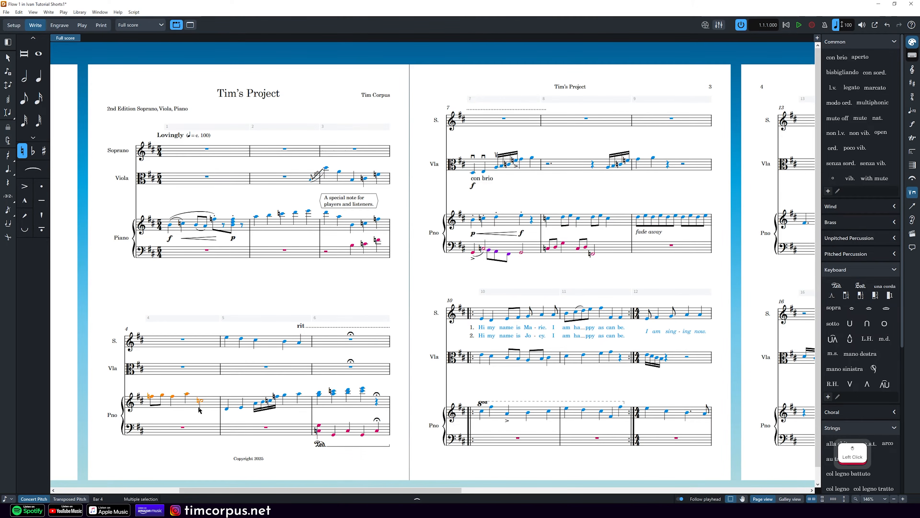
pyautogui.keyDown('shift'); pyautogui.click(241, 407); pyautogui.keyUp('shift')
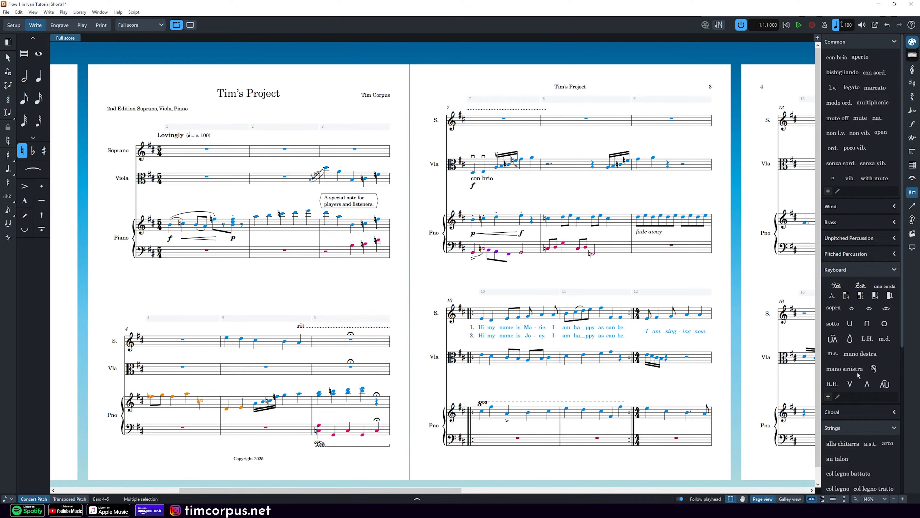
pyautogui.click(867, 385)
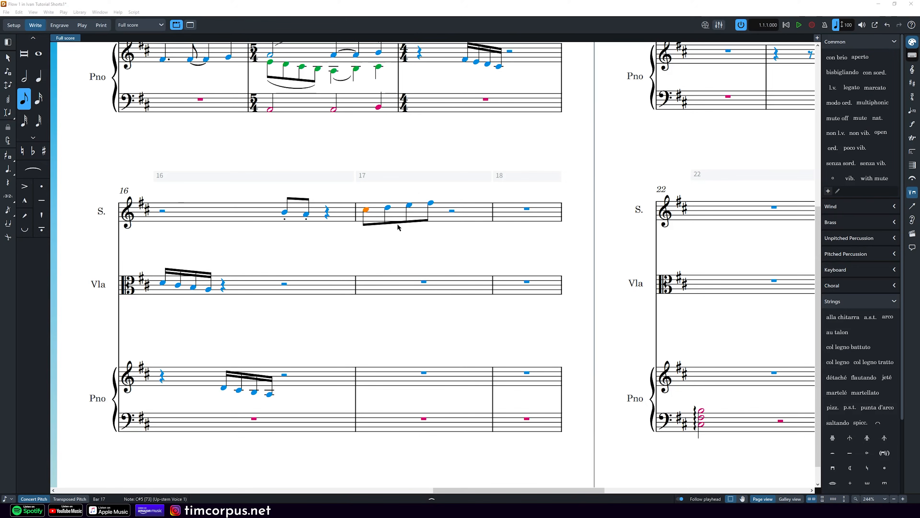
# Make the soprano's first note in bar 17 natural.
pyautogui.click(431, 242)
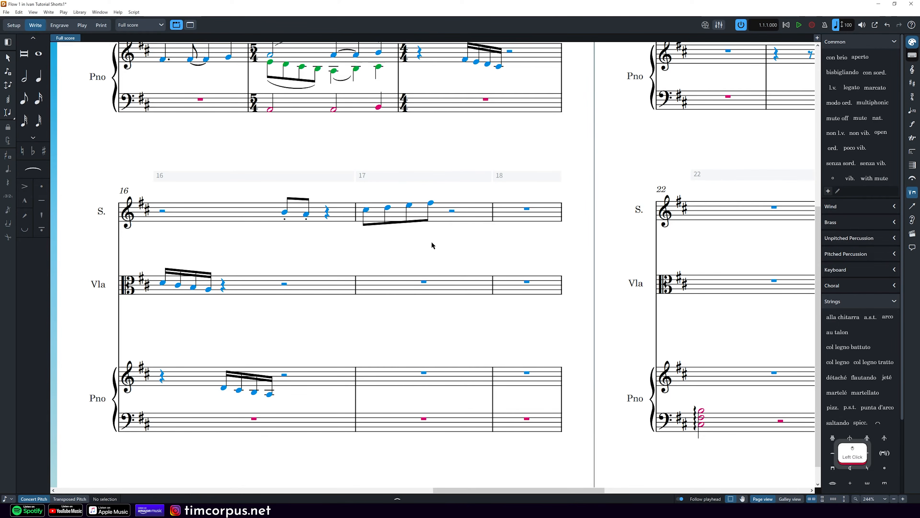
pyautogui.click(366, 210)
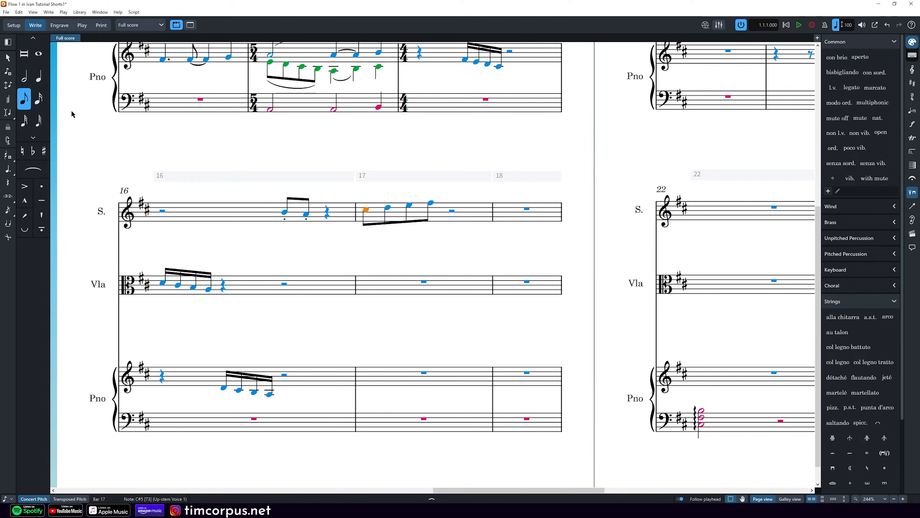
pyautogui.click(27, 152)
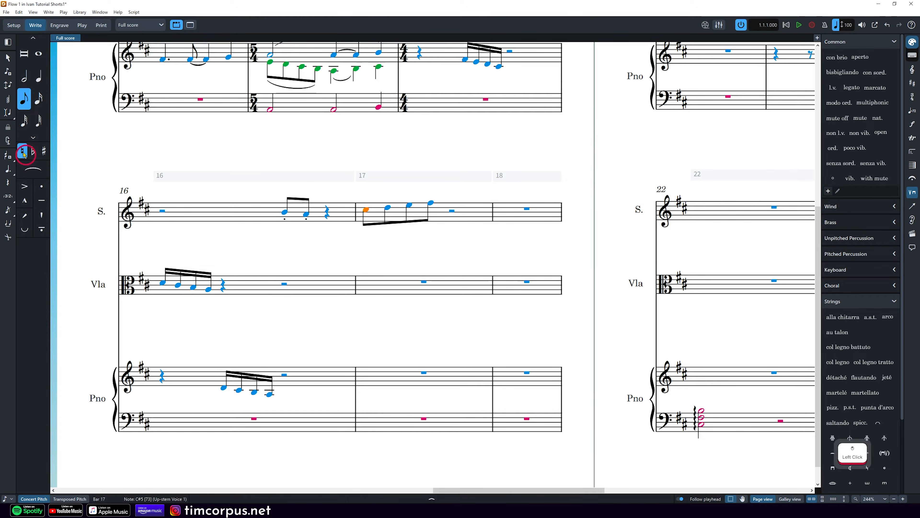
pyautogui.press('=')
pyautogui.click(379, 244)
pyautogui.click(366, 211)
pyautogui.press('0')
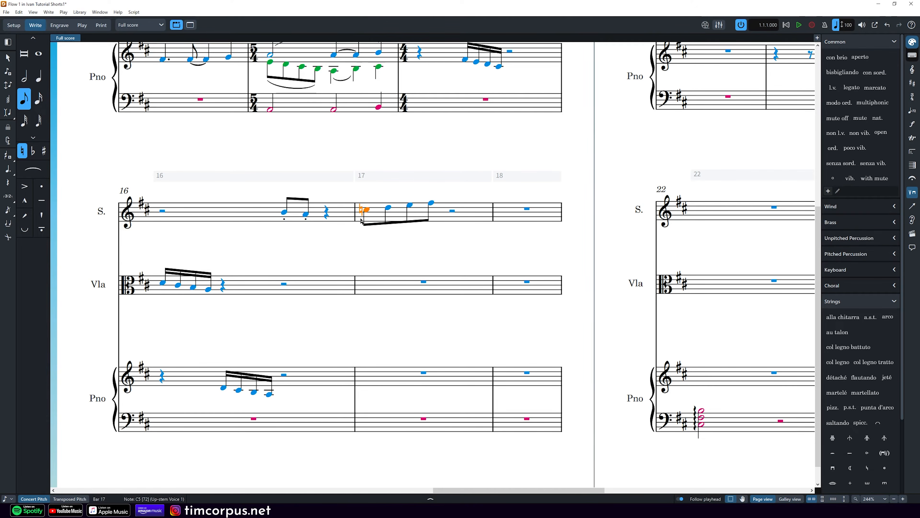
# Flatten the soprano's second note in bar 17 to D flat and set the bar's first note to C sharp.
pyautogui.click(386, 205)
pyautogui.press('-')
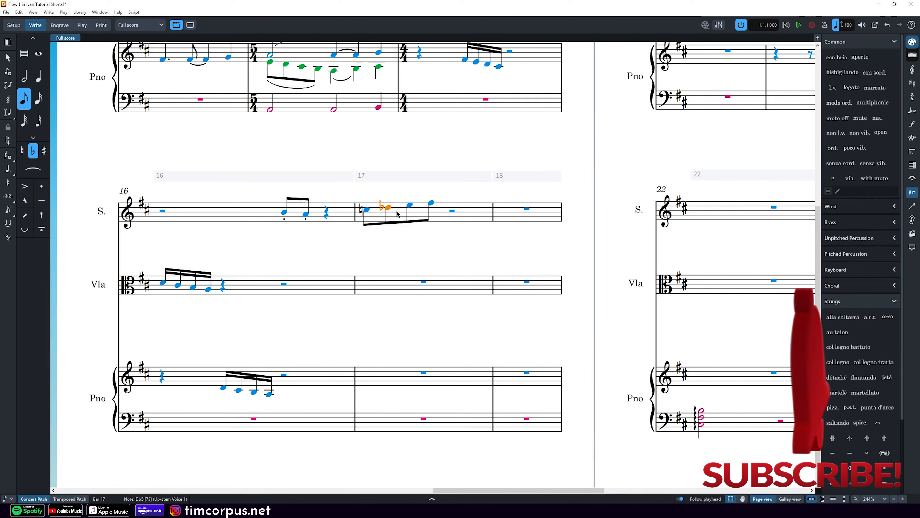
pyautogui.click(366, 214)
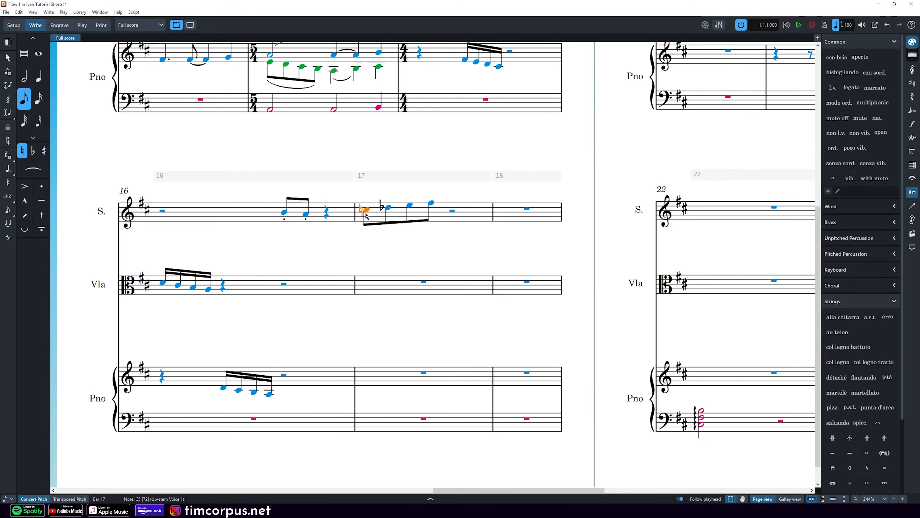
pyautogui.hotkey('alt', 'Up')
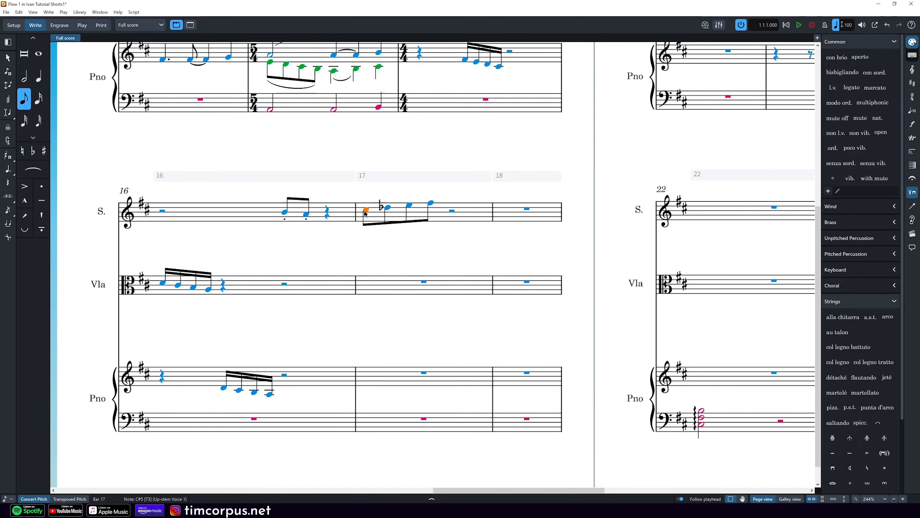
pyautogui.press('=')
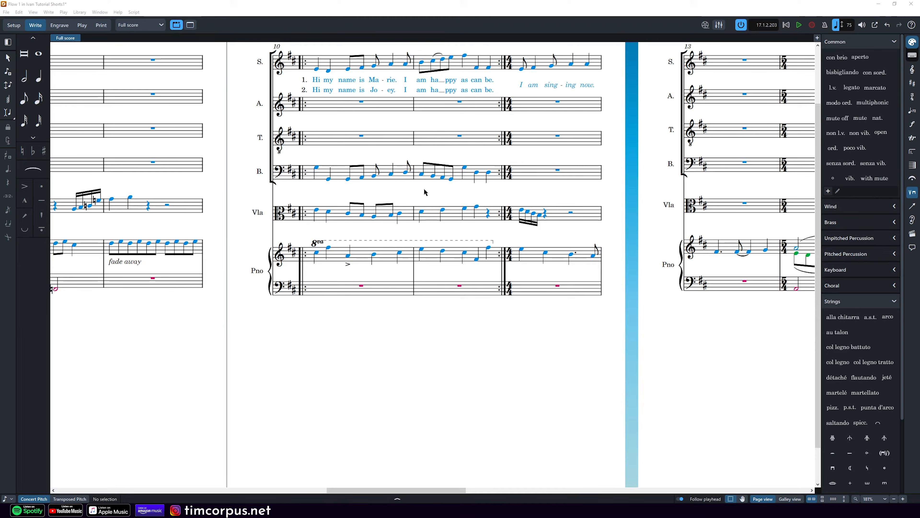
# Select the soprano's music in bars 10 and 11 and filter the selection to all lyrics.
pyautogui.scroll(3, 427, 203)
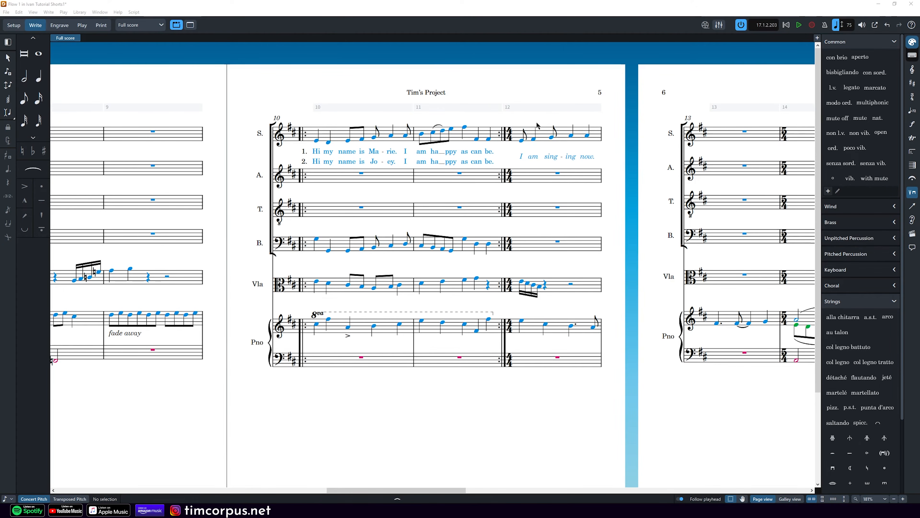
pyautogui.click(332, 133)
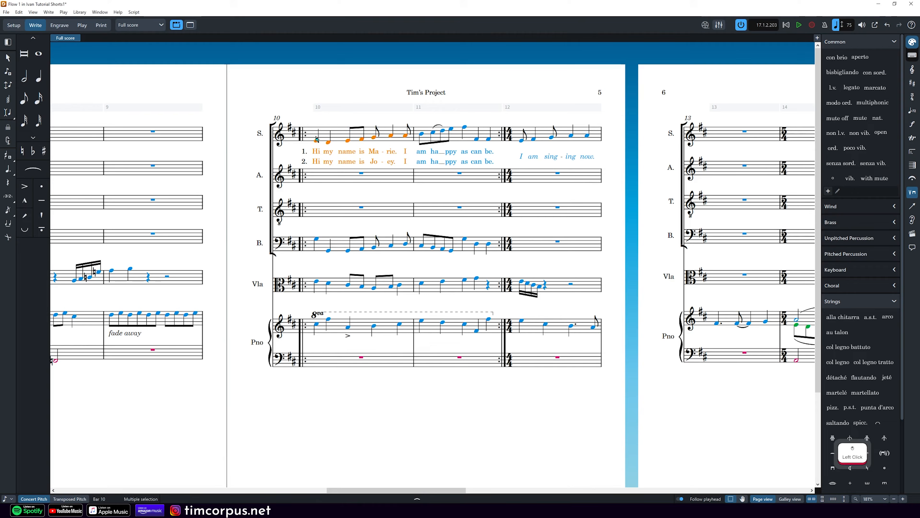
pyautogui.keyDown('shift'); pyautogui.click(467, 140); pyautogui.keyUp('shift')
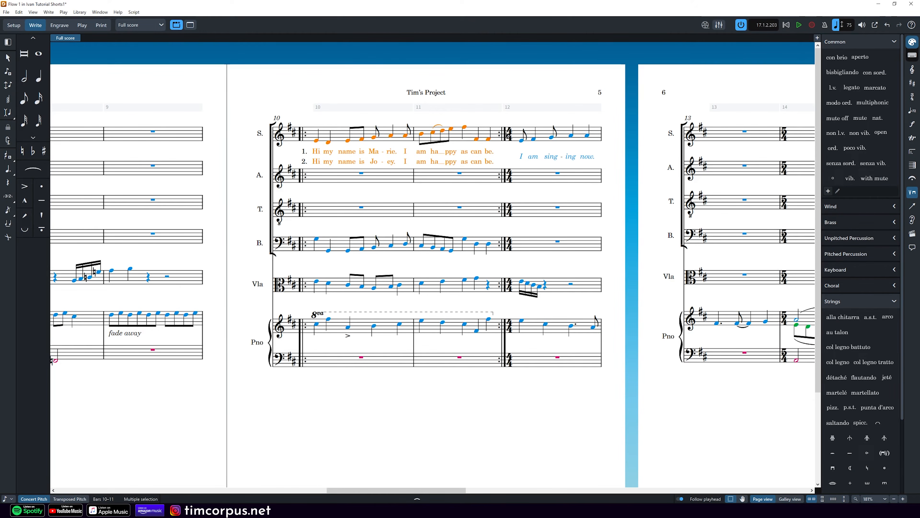
pyautogui.rightClick(377, 134)
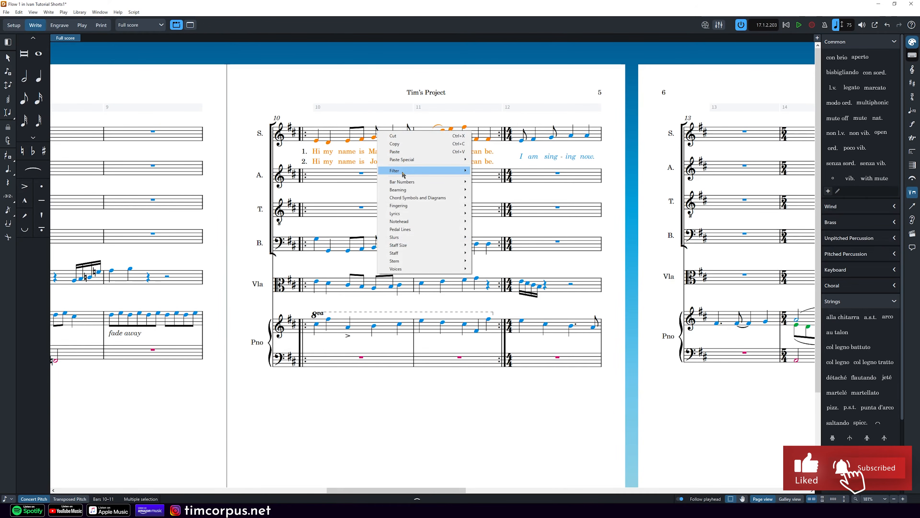
pyautogui.moveTo(425, 174)
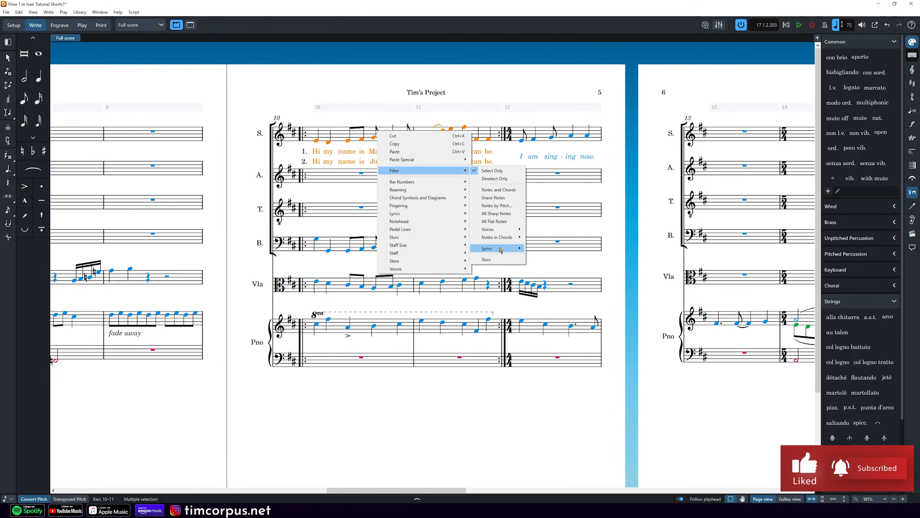
pyautogui.moveTo(500, 249)
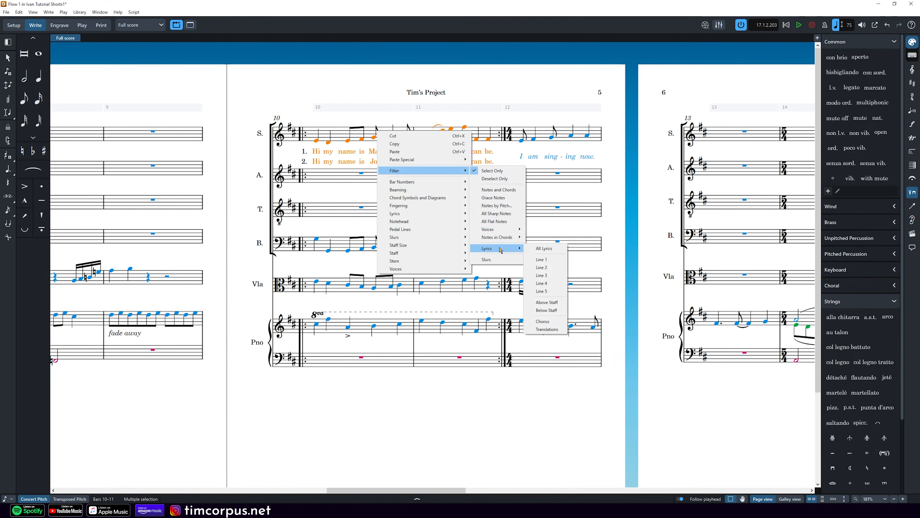
pyautogui.click(544, 249)
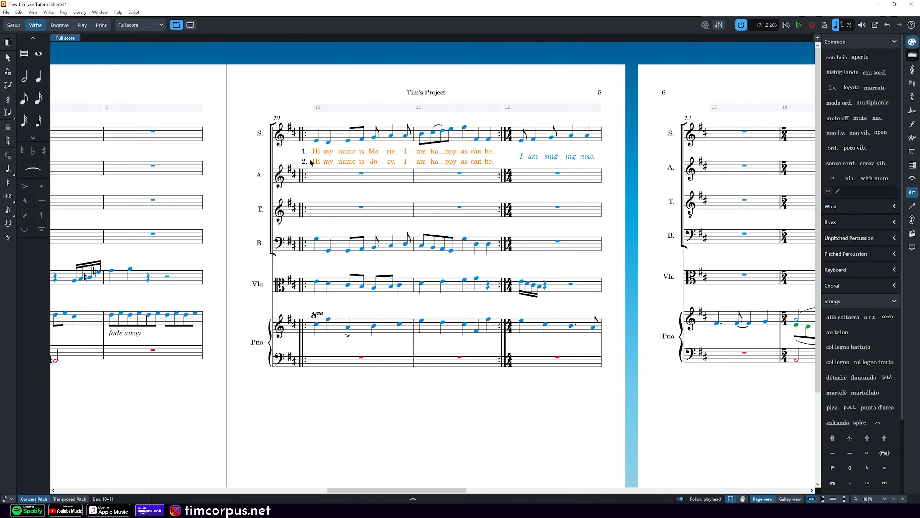
# Copy the selected soprano lyrics and paste them onto the bass staff from the first note of bar 10.
pyautogui.hotkey('ctrl', 'c')
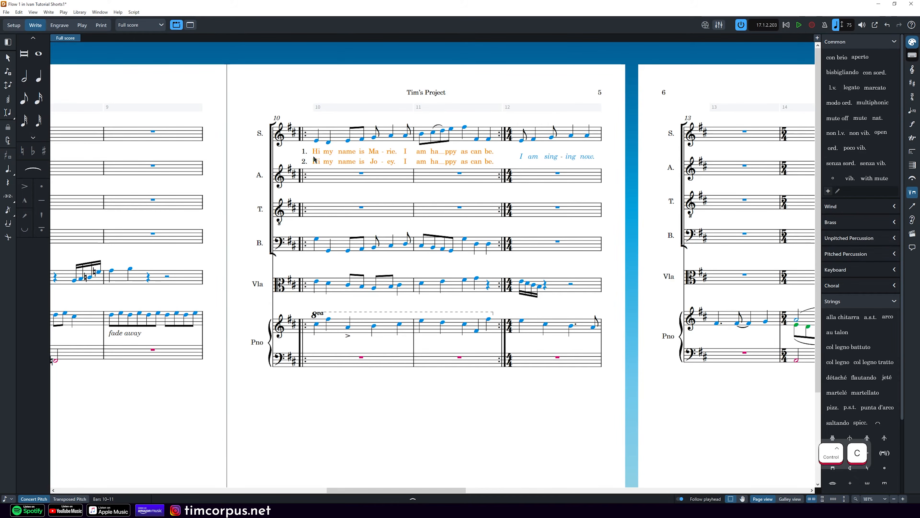
pyautogui.click(317, 240)
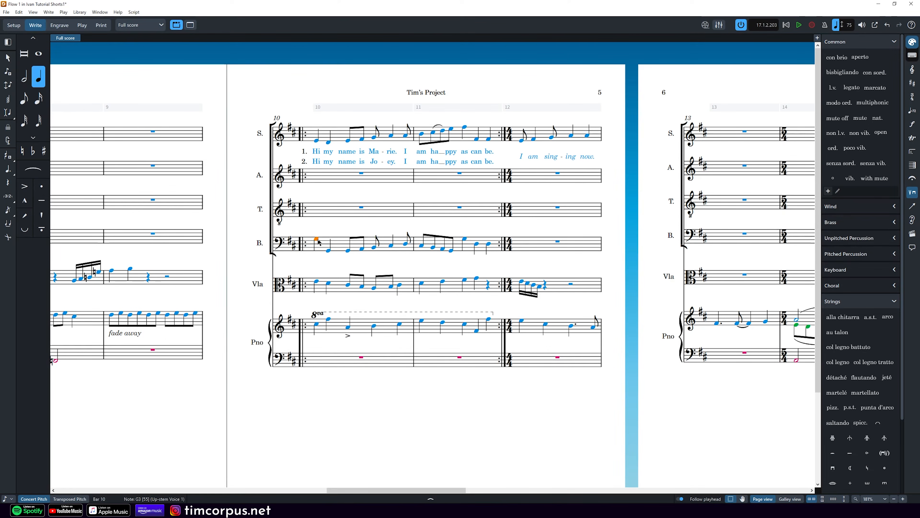
pyautogui.hotkey('ctrl', 'v')
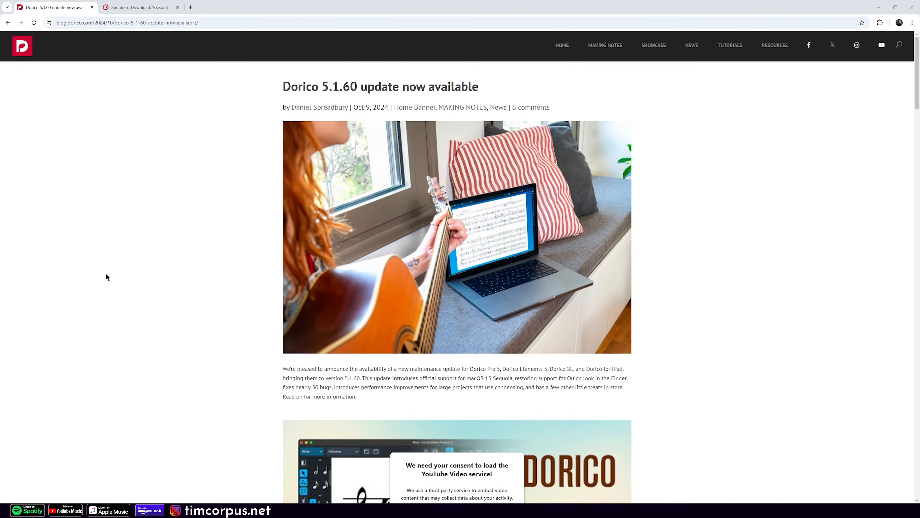
# Read the Dorico 5.1.60 update announcement through the macOS support, pitch before duration input and MusicXML import sections.
pyautogui.scroll(-6, 100, 277)
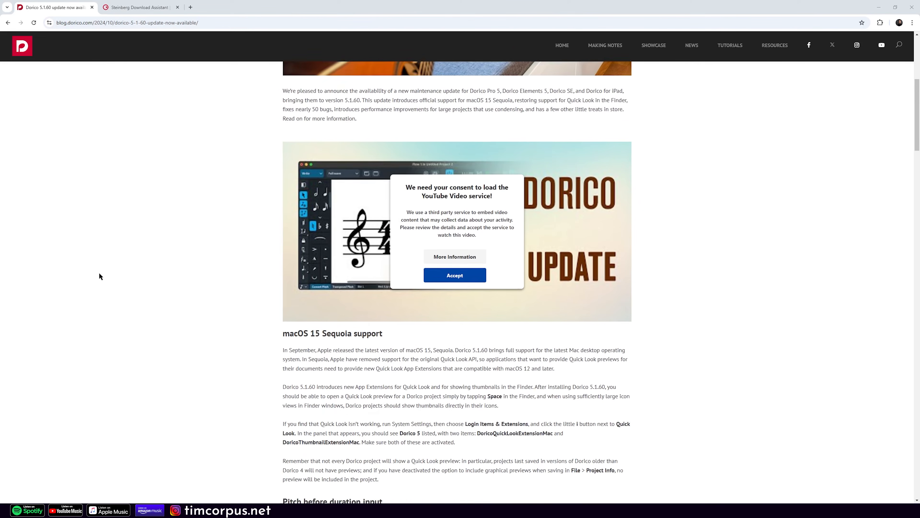
pyautogui.scroll(-2, 100, 276)
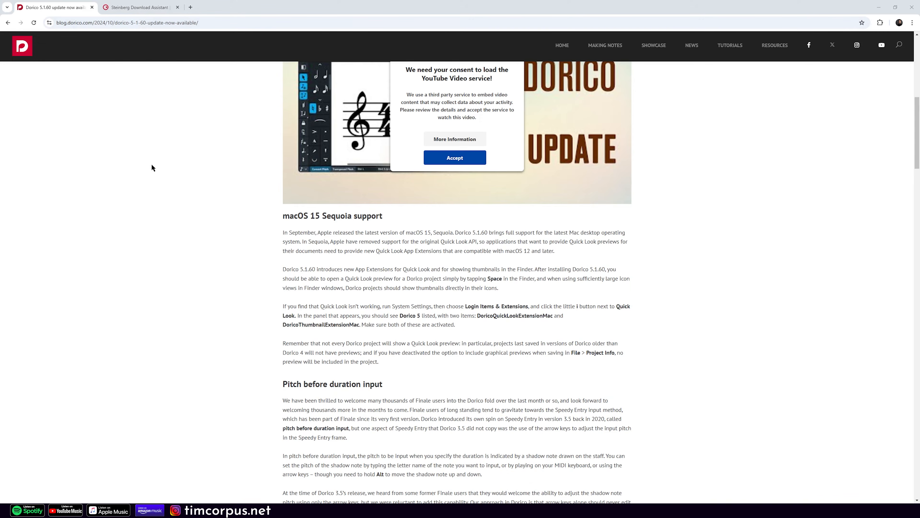
pyautogui.scroll(-5, 289, 232)
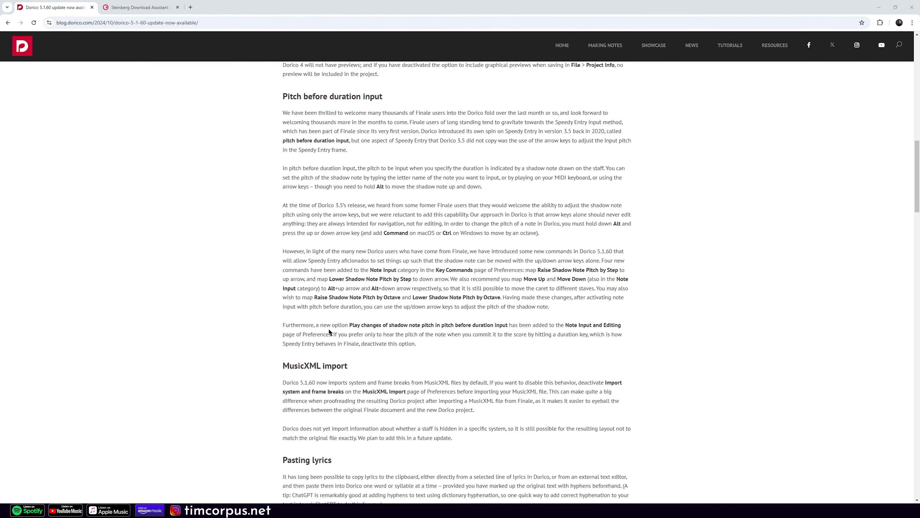
pyautogui.scroll(1, 317, 303)
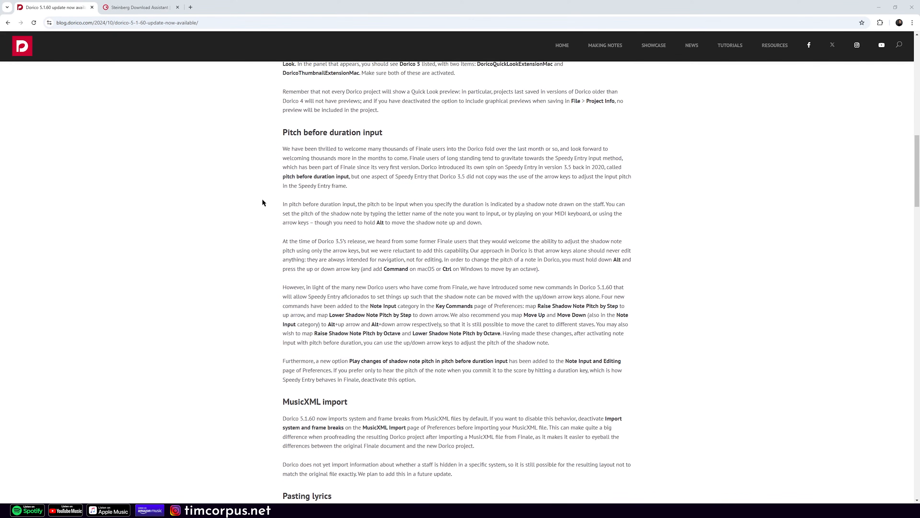
# Switch to the Steinberg Download Assistant, open the application updates and dismiss the error message.
pyautogui.click(162, 3)
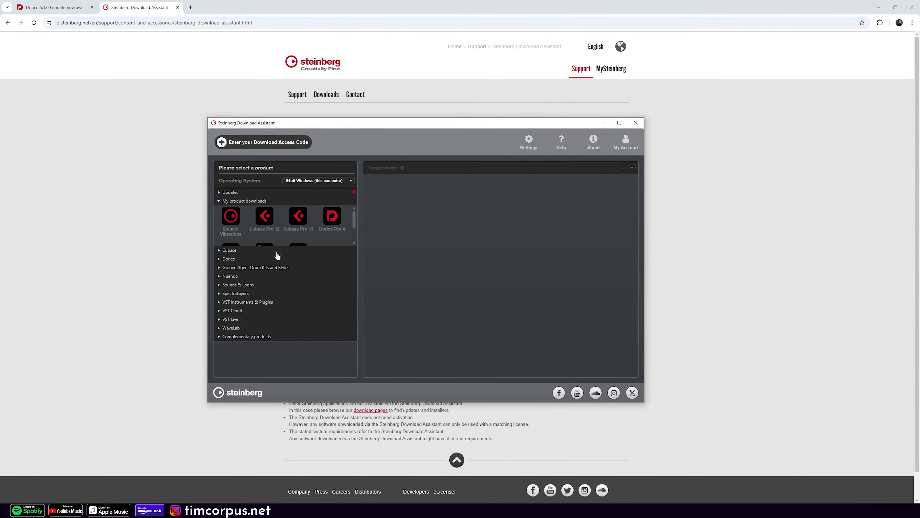
pyautogui.click(224, 193)
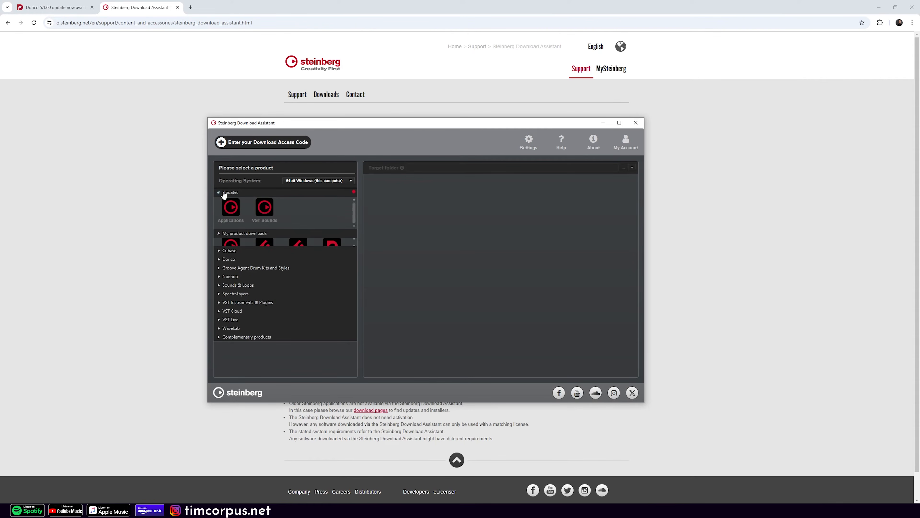
pyautogui.click(231, 210)
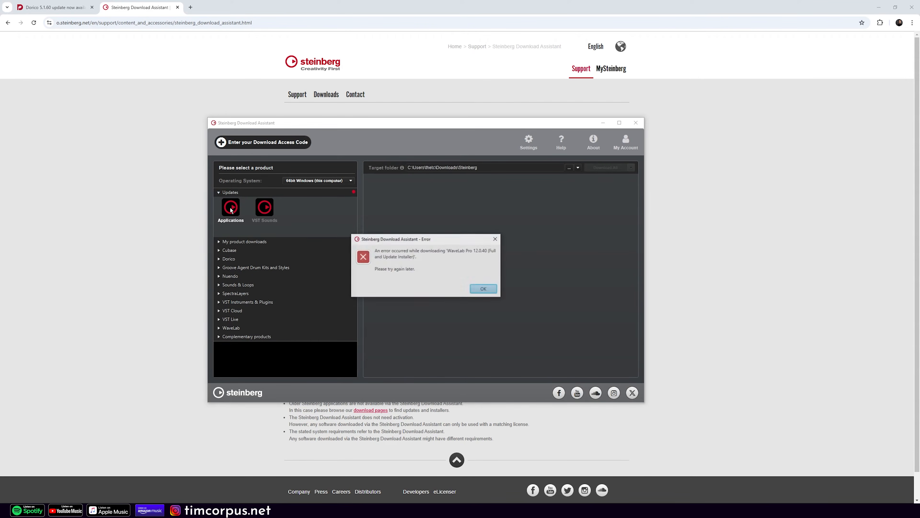
pyautogui.click(484, 289)
pyautogui.click(483, 289)
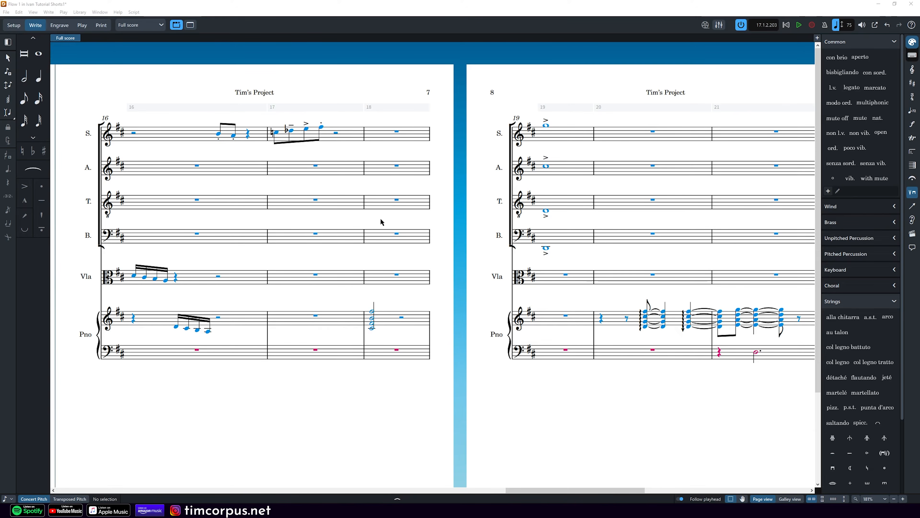
# Enter a half-note F sharp at the start of the soprano's bar 18 and delete it again.
pyautogui.doubleClick(366, 135)
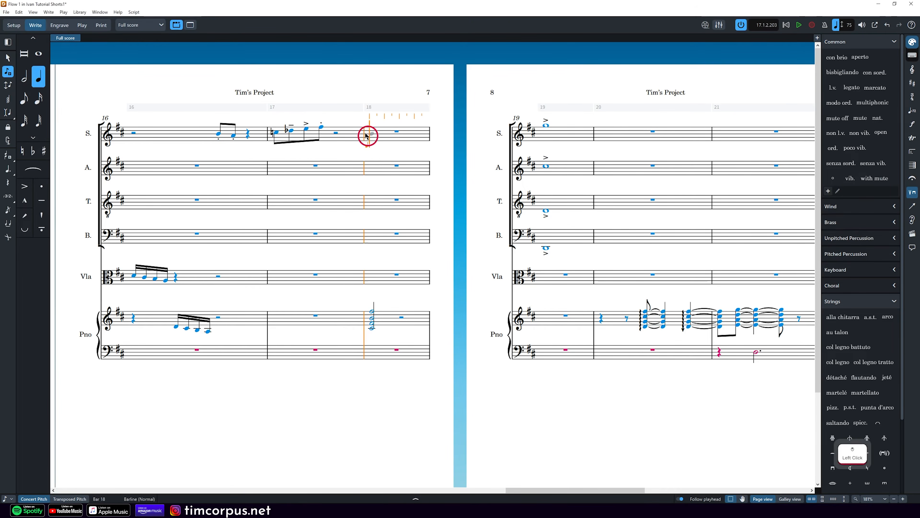
pyautogui.press('6')
pyautogui.press('f')
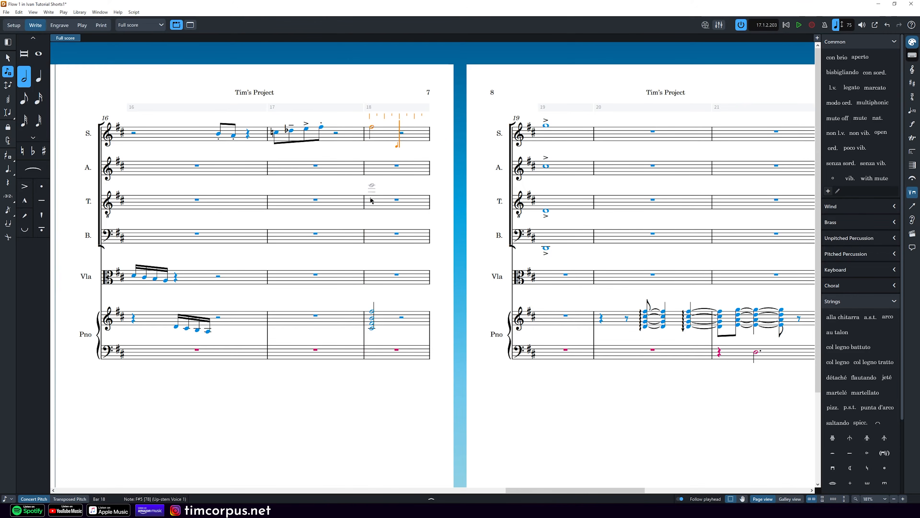
pyautogui.press('Delete')
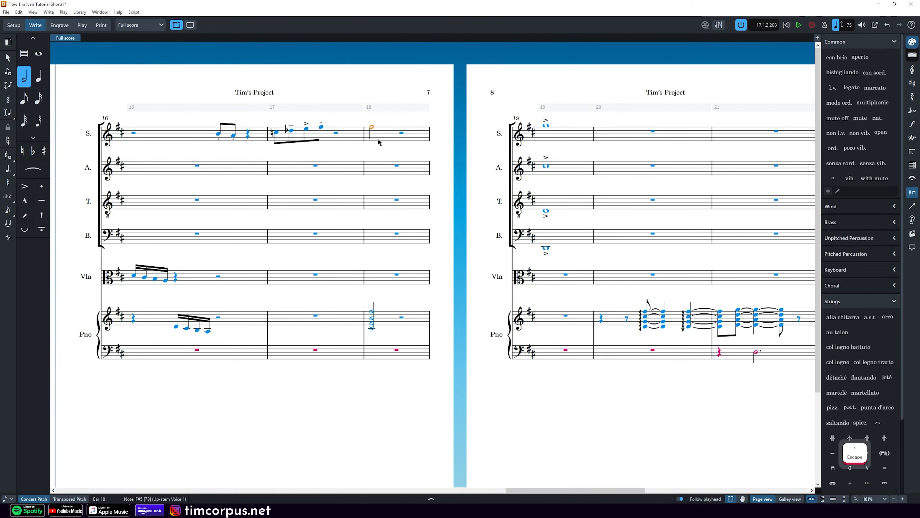
pyautogui.click(379, 225)
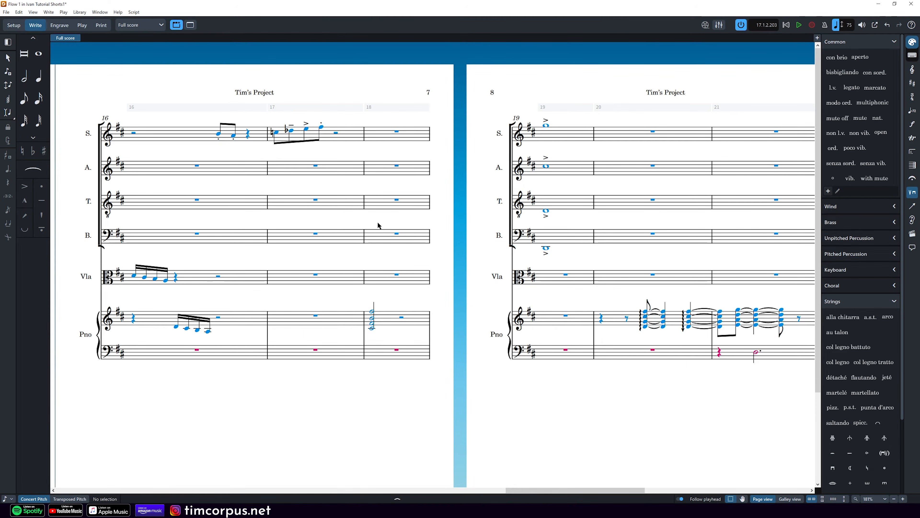
# Copy the piano chord in bar 18 and explode it across the soprano, alto, tenor and bass staves in the same bar.
pyautogui.click(375, 317)
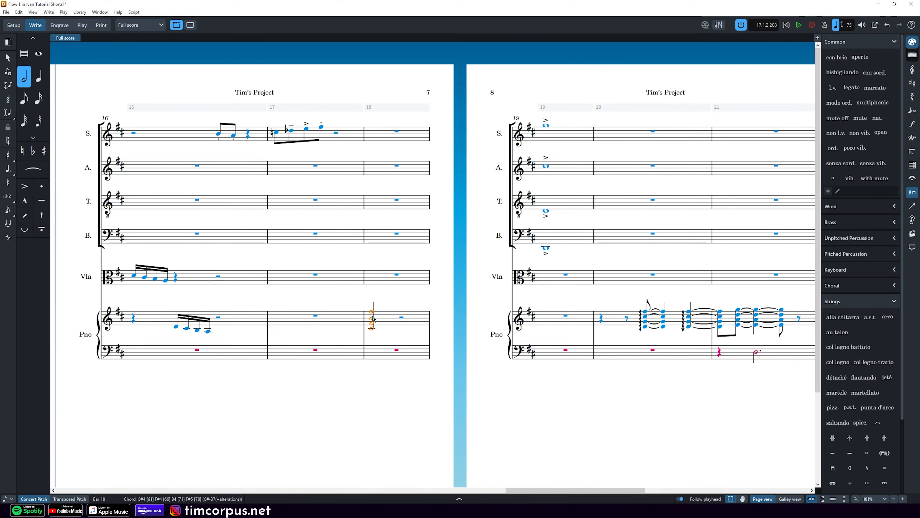
pyautogui.hotkey('ctrl', 'c')
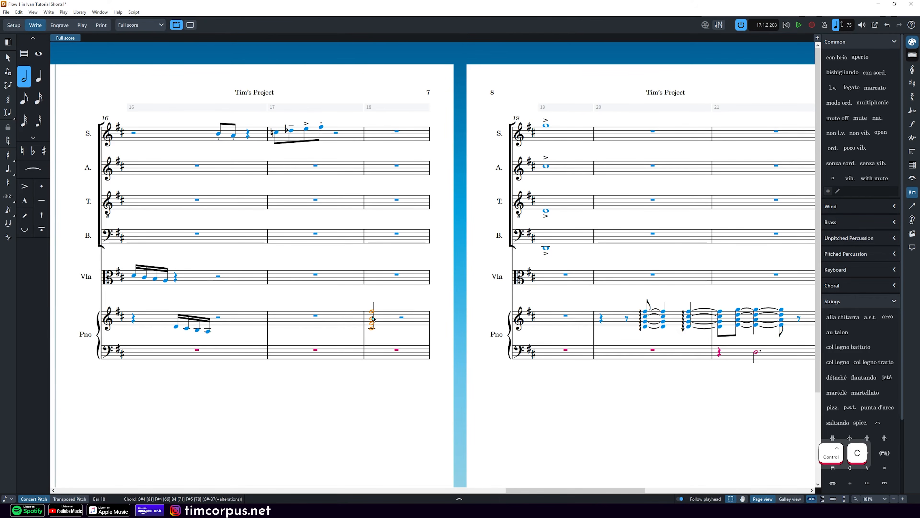
pyautogui.moveTo(371, 121); pyautogui.dragTo(425, 255)
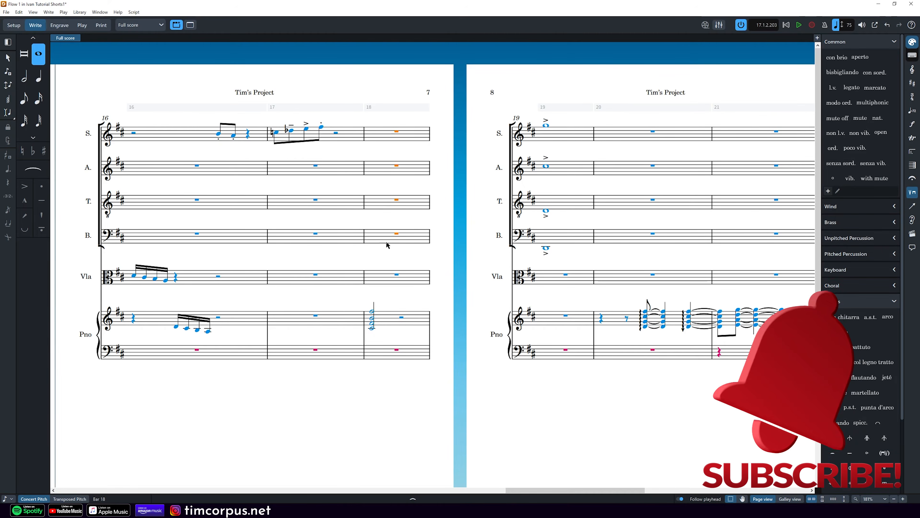
pyautogui.rightClick(374, 134)
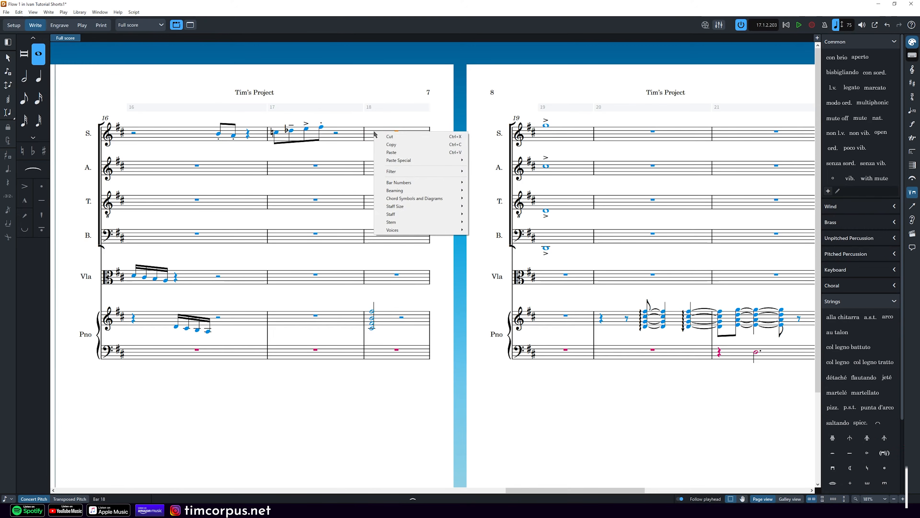
pyautogui.moveTo(399, 163)
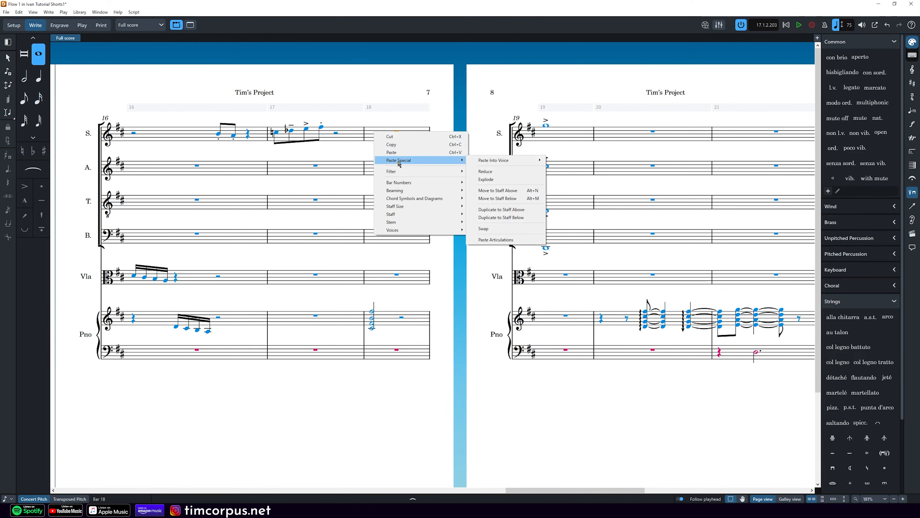
pyautogui.click(485, 180)
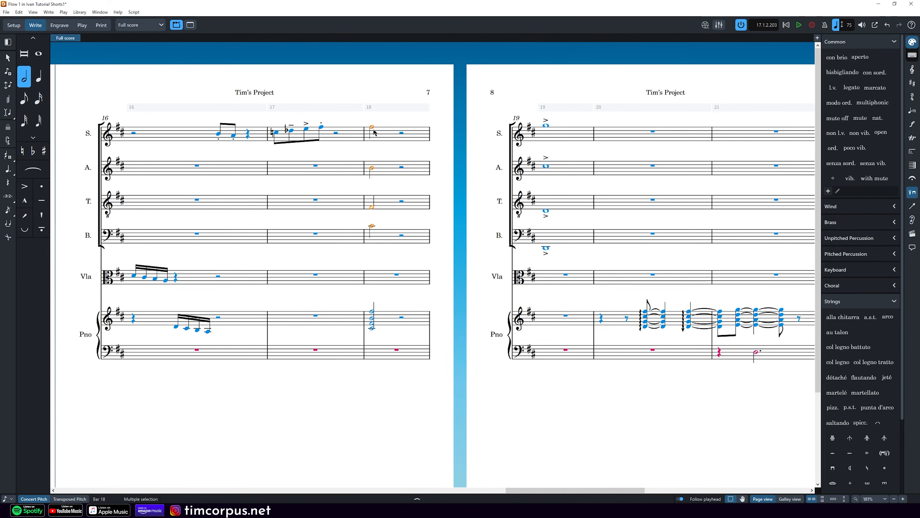
pyautogui.press('Escape')
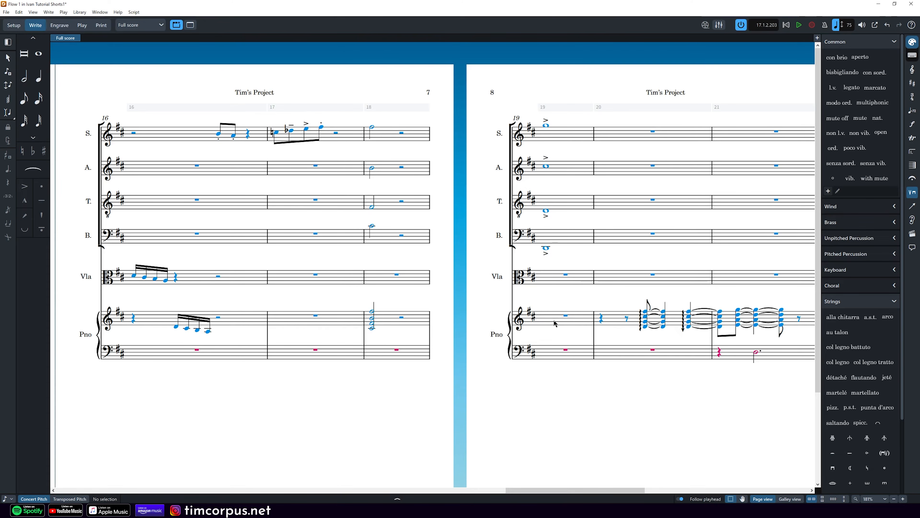
# Copy the four choir voices' accented notes in bar 19 and reduce them onto the two piano staves of that bar.
pyautogui.moveTo(591, 259); pyautogui.dragTo(526, 130)
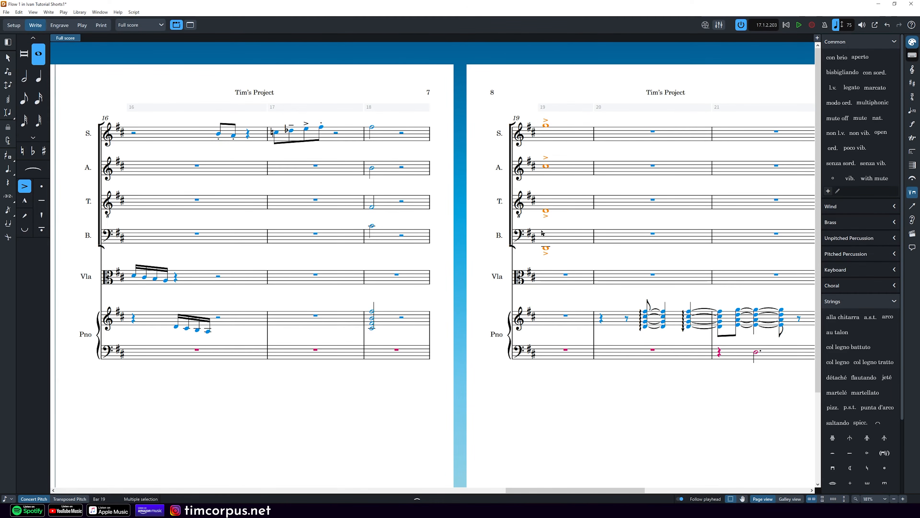
pyautogui.hotkey('ctrl', 'c')
pyautogui.moveTo(540, 302); pyautogui.dragTo(582, 394)
pyautogui.press('8')
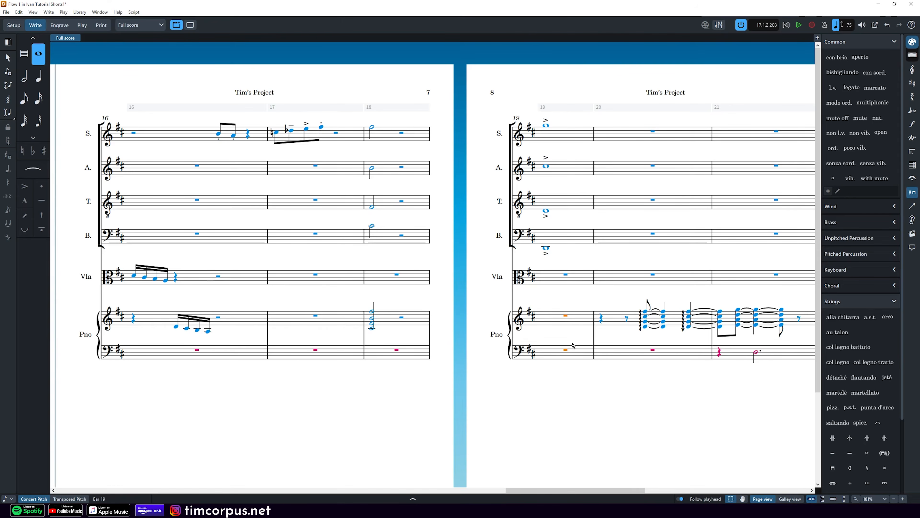
pyautogui.rightClick(550, 315)
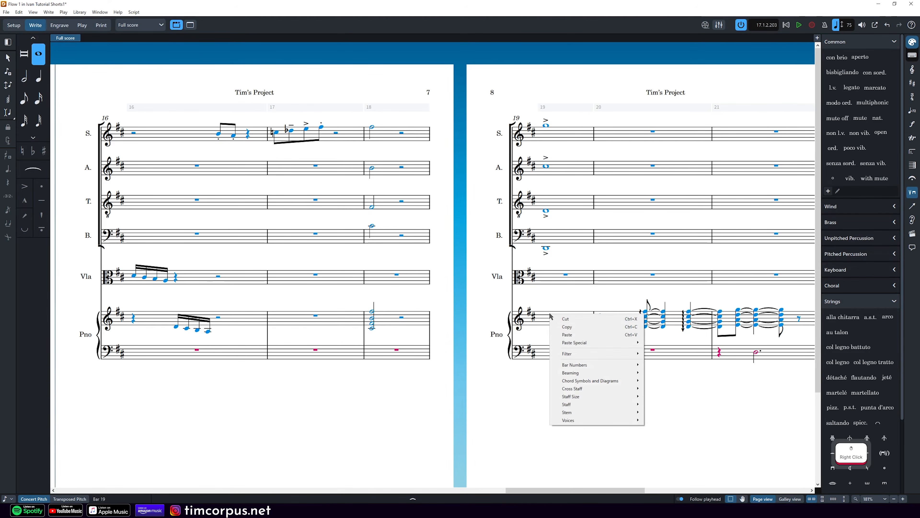
pyautogui.moveTo(578, 344)
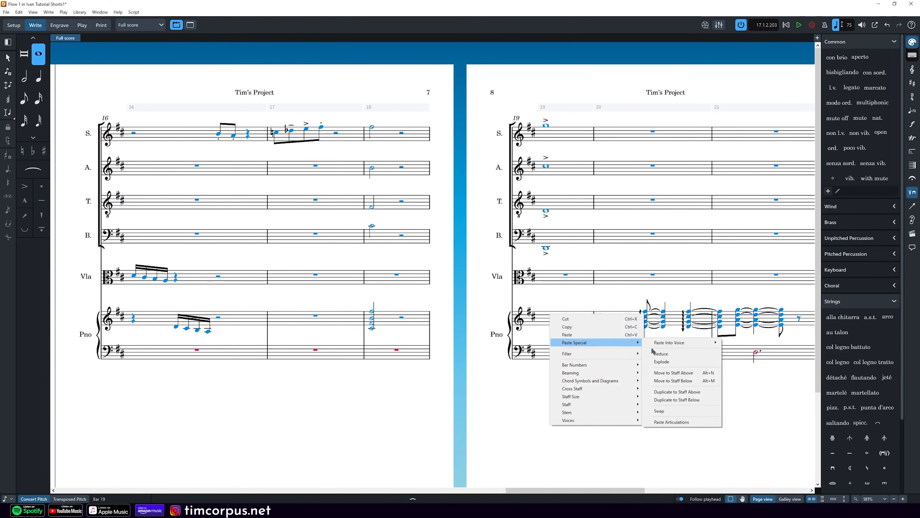
pyautogui.click(661, 353)
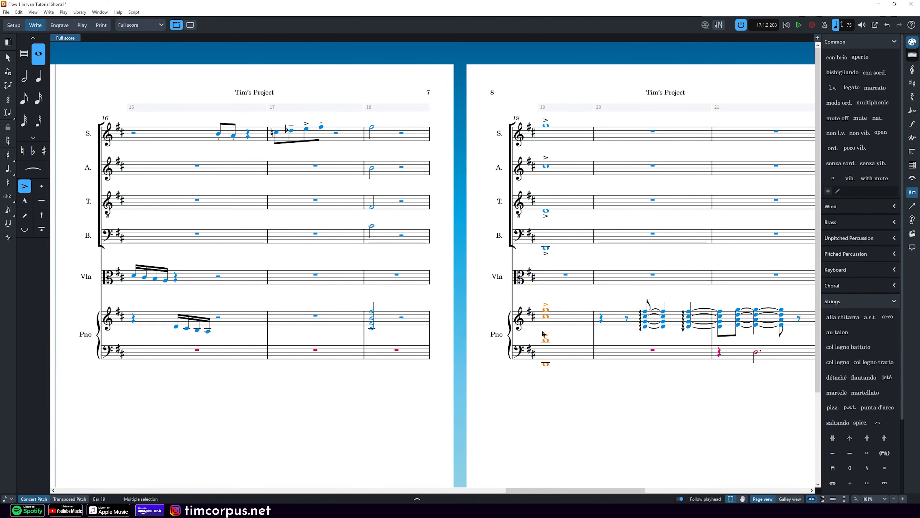
pyautogui.click(542, 379)
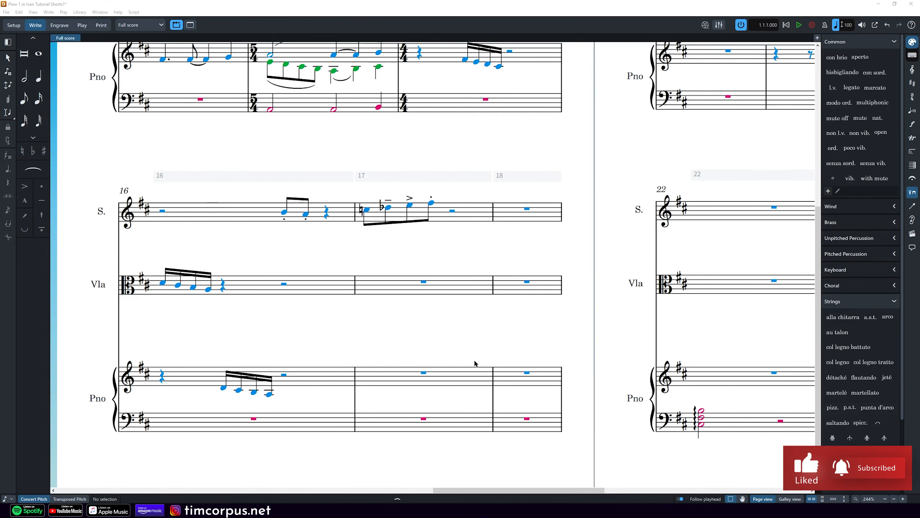
# Switch to Play mode and lower the soprano channel's volume in the mixer to about -8.31 dB.
pyautogui.scroll(2, 435, 355)
pyautogui.scroll(6, 434, 357)
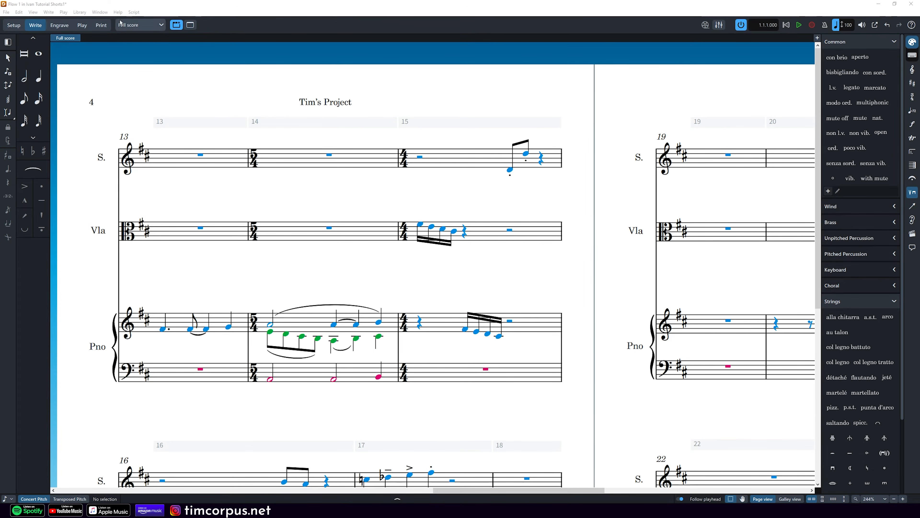
pyautogui.click(79, 29)
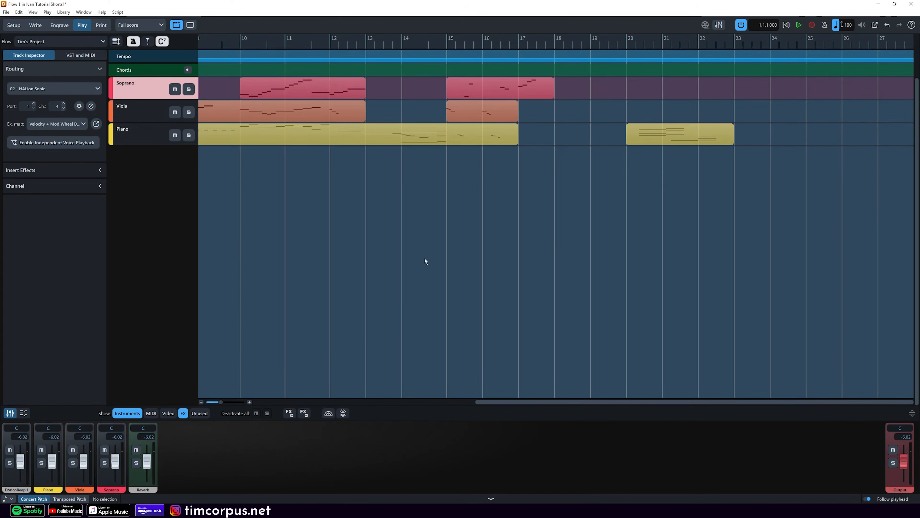
pyautogui.moveTo(220, 402); pyautogui.dragTo(213, 402)
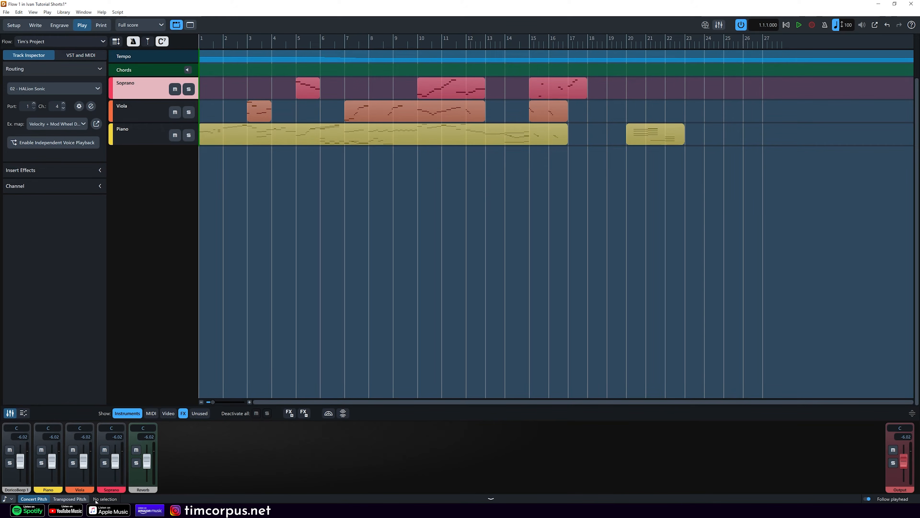
pyautogui.click(116, 463)
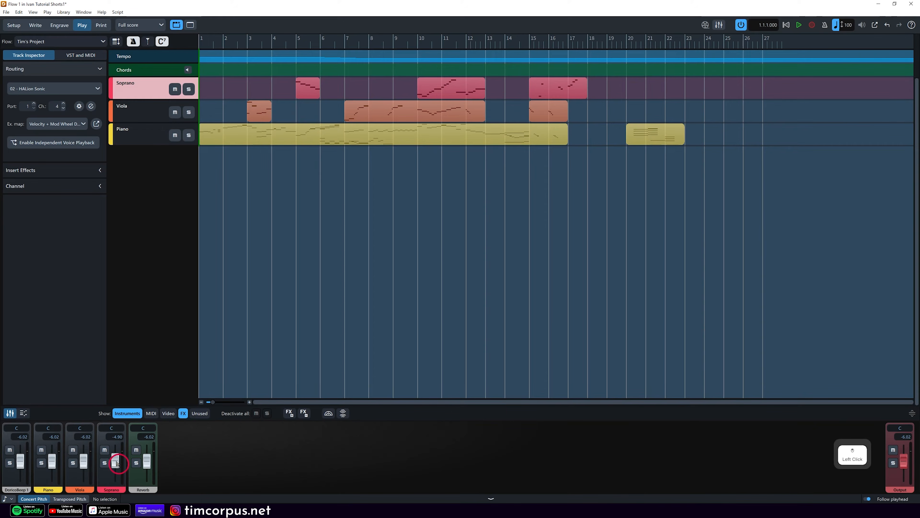
pyautogui.moveTo(116, 463); pyautogui.dragTo(116, 465)
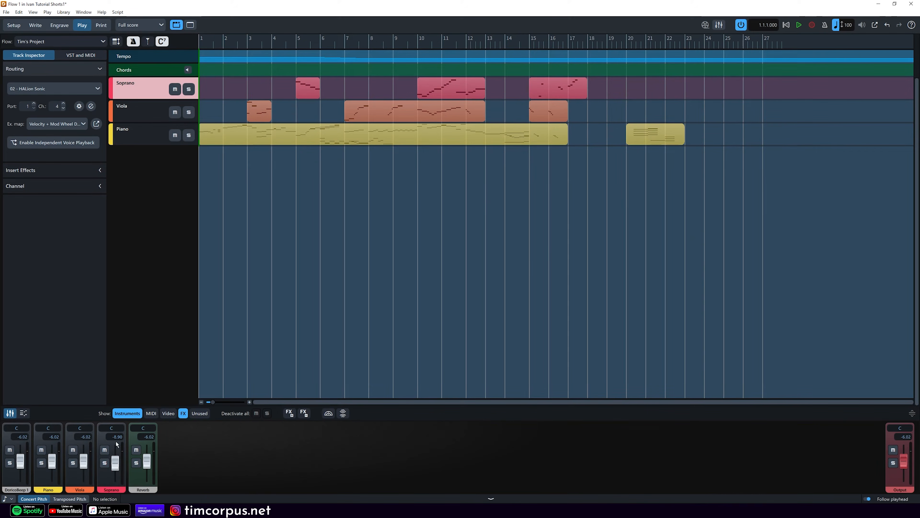
pyautogui.moveTo(115, 468); pyautogui.dragTo(115, 464)
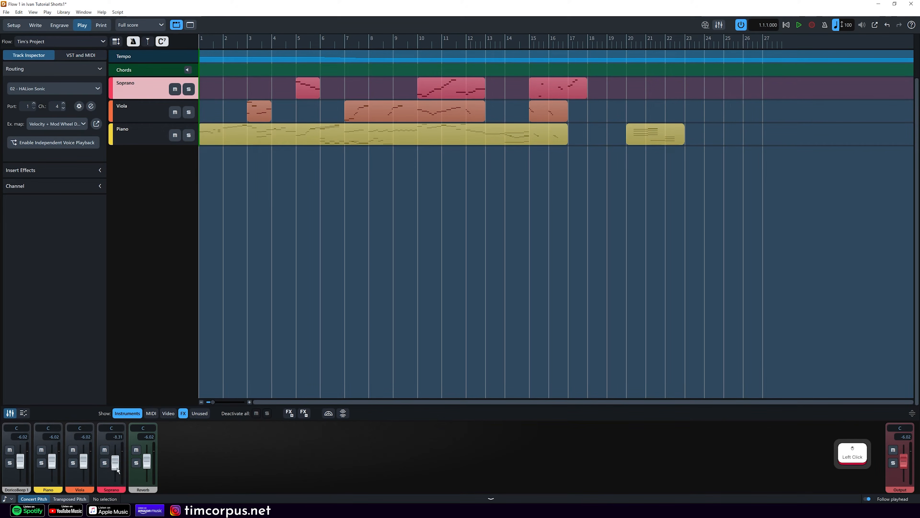
# Raise the piano channel's volume to about -1.54 dB and lower the reverb channel to about -20.4 dB.
pyautogui.moveTo(52, 463); pyautogui.dragTo(53, 461)
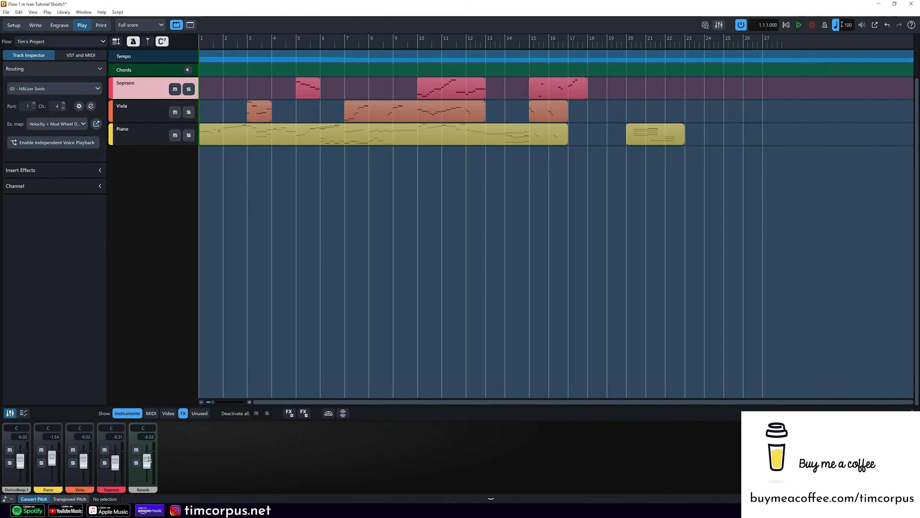
pyautogui.moveTo(149, 460); pyautogui.dragTo(150, 471)
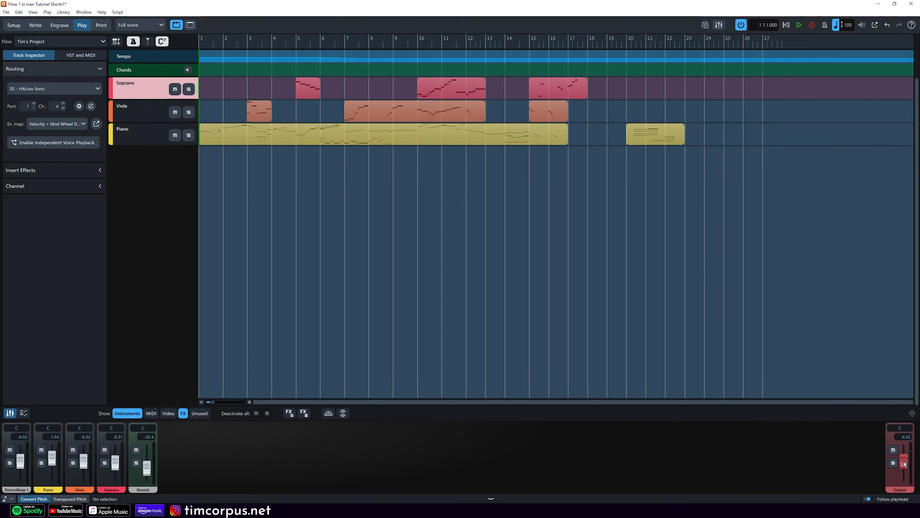
# Raise the output channel's volume to about 0.50 dB and solo the piano channel.
pyautogui.click(904, 465)
pyautogui.moveTo(904, 463); pyautogui.dragTo(906, 460)
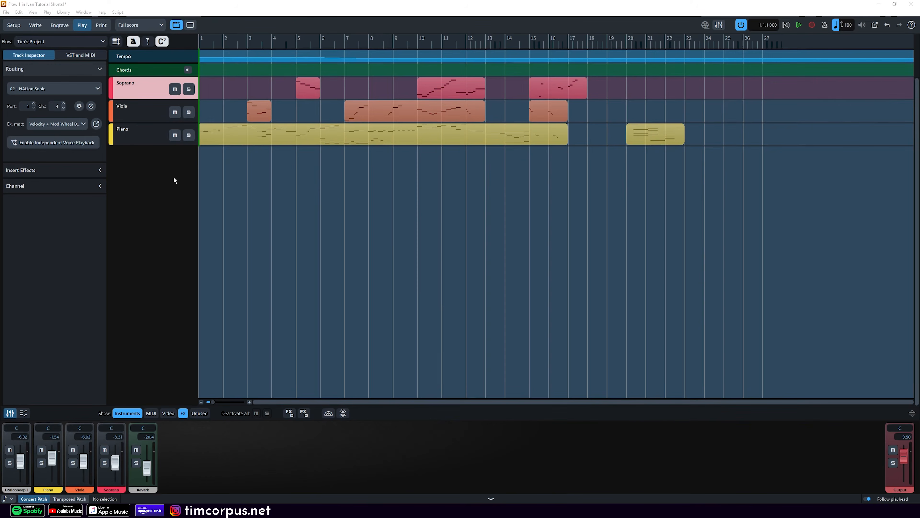
pyautogui.click(42, 463)
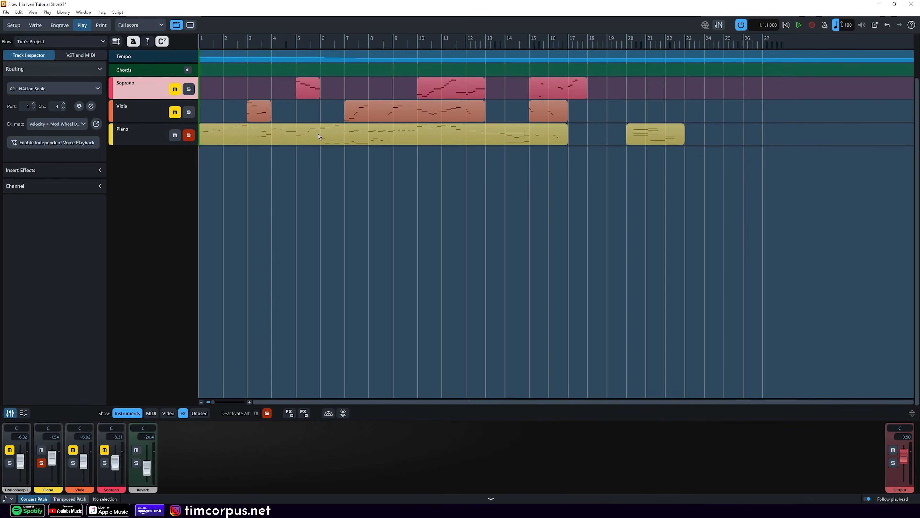
# Unsolo the piano channel, mute and unmute the viola track, and return to Write mode.
pyautogui.click(42, 463)
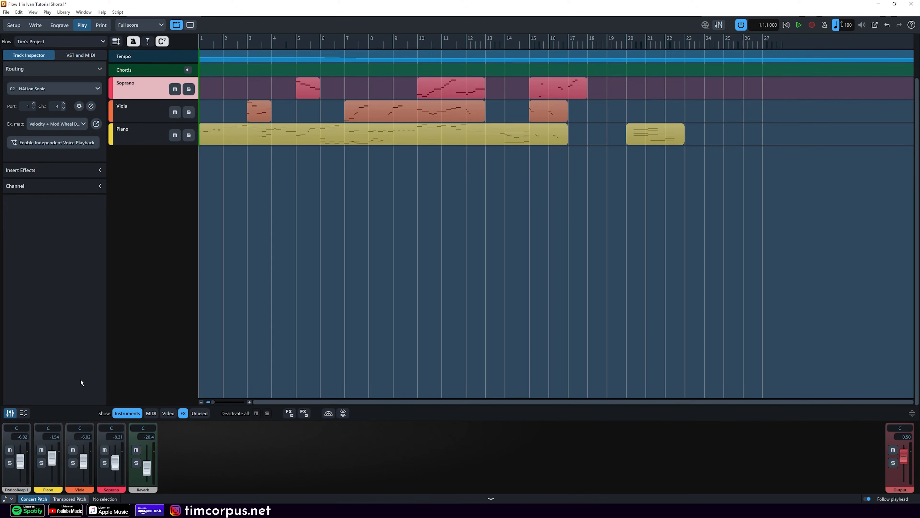
pyautogui.click(175, 113)
pyautogui.click(176, 113)
pyautogui.click(35, 25)
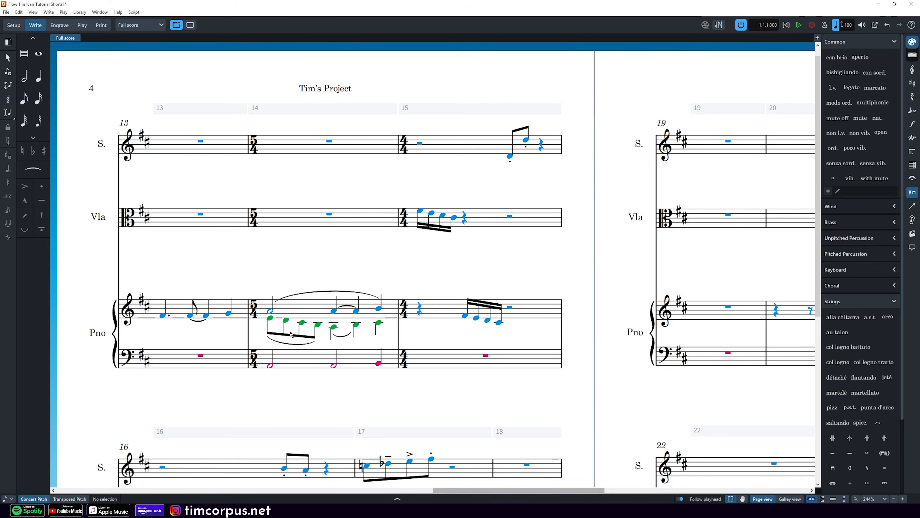
# Play the score back from the viola's rest in bar 13, and stop the playback.
pyautogui.click(188, 218)
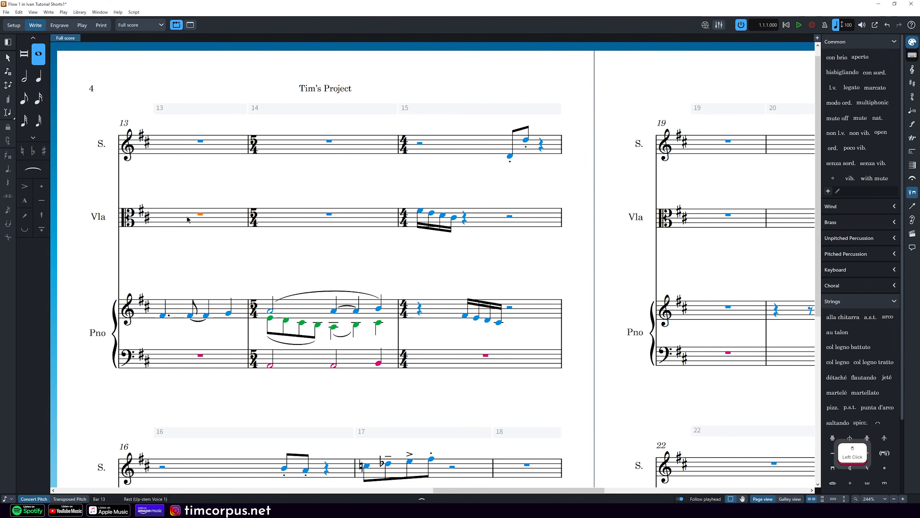
pyautogui.press('p')
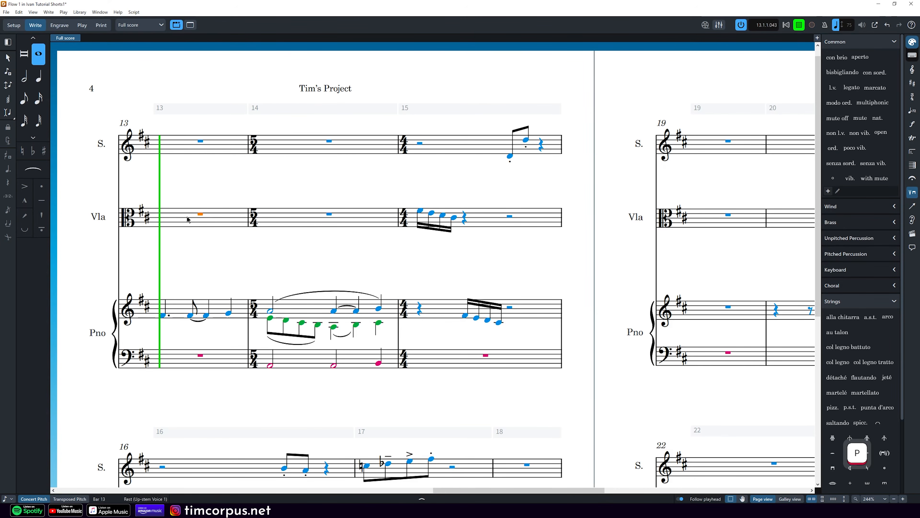
pyautogui.click(799, 26)
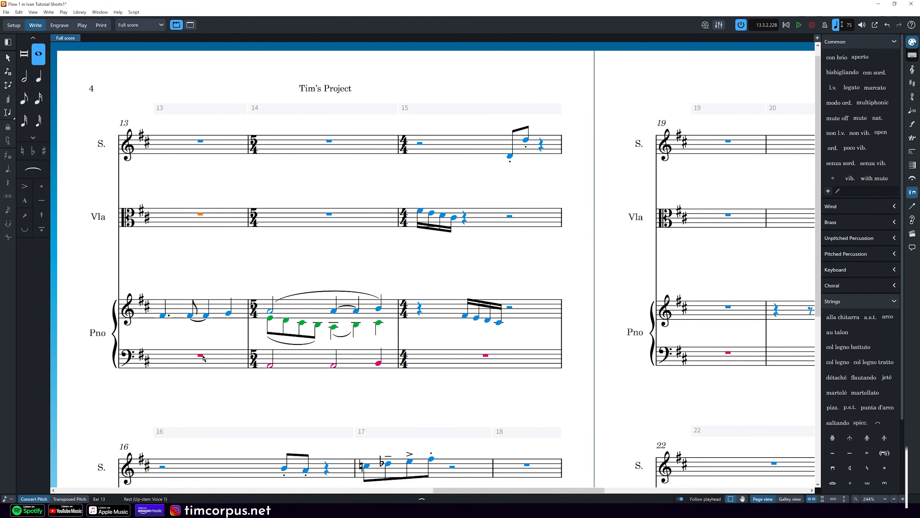
# Select the piano music in bar 13 and the start of bar 14, and play back the selection.
pyautogui.moveTo(154, 278); pyautogui.dragTo(286, 399)
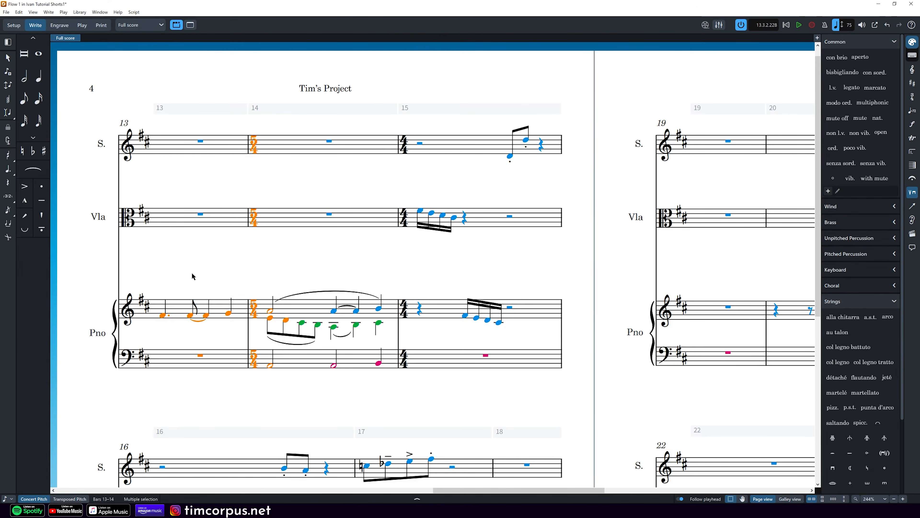
pyautogui.scroll(-2, 255, 319)
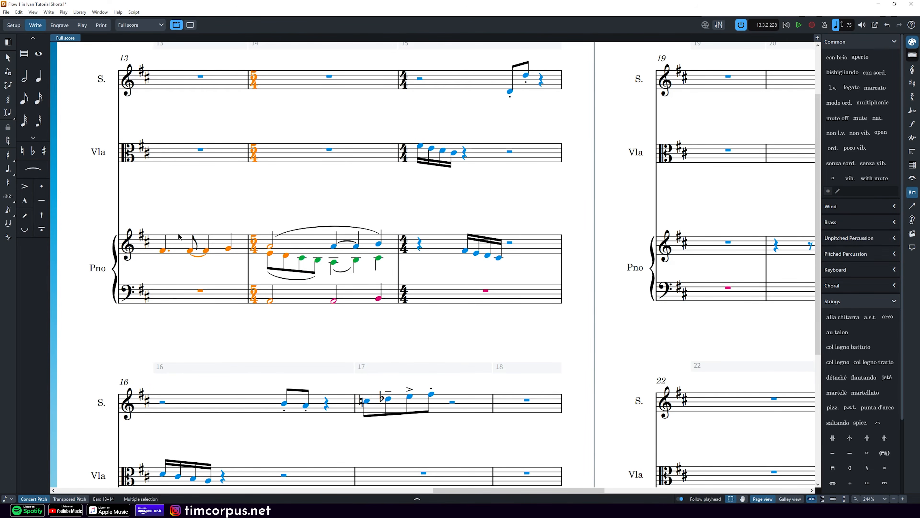
pyautogui.press('p')
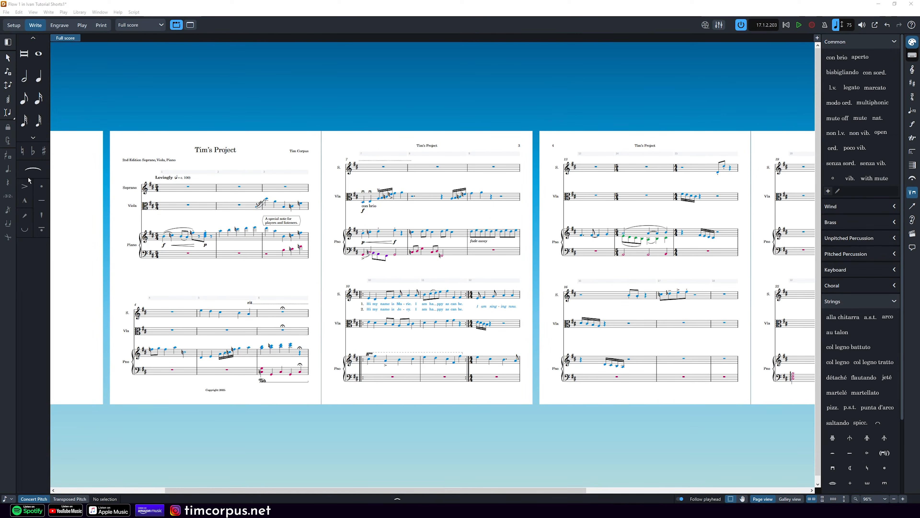
# Select the viola part as a range from bar 1 through the final bar, and clear the selection.
pyautogui.click(185, 209)
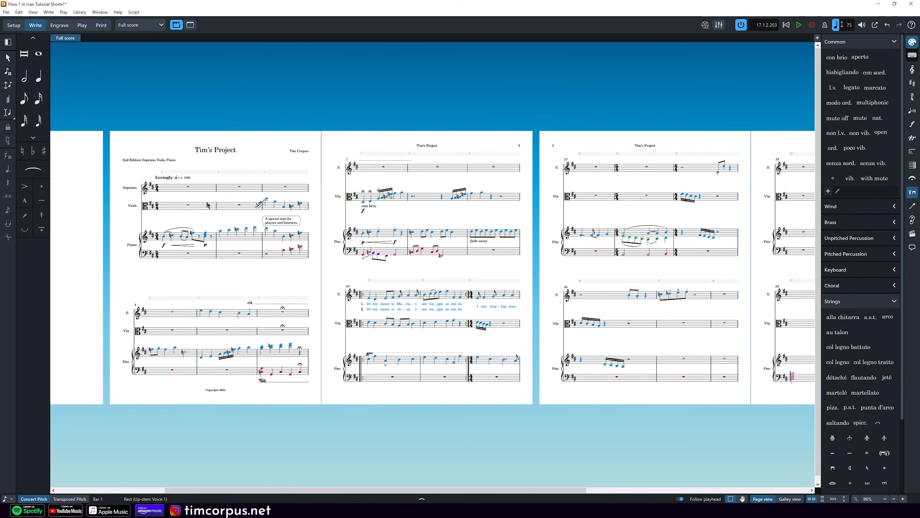
pyautogui.moveTo(346, 490); pyautogui.dragTo(616, 475)
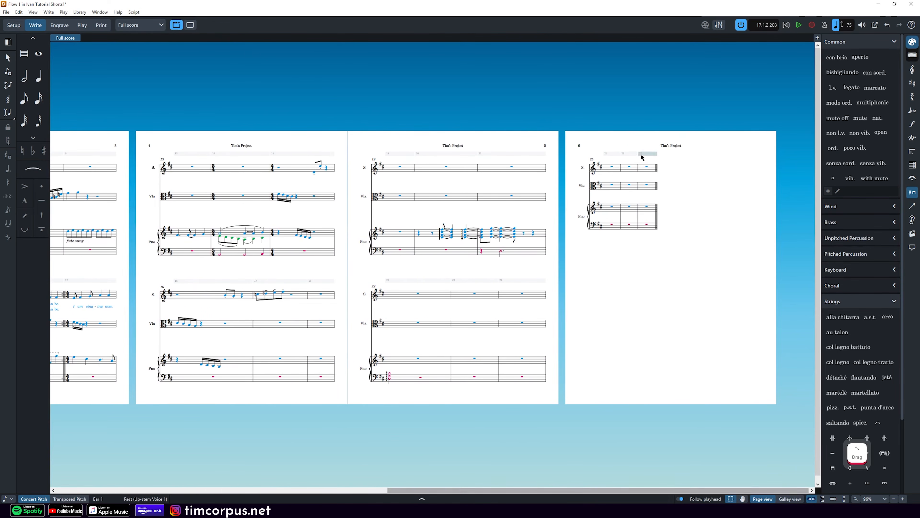
pyautogui.keyDown('shift'); pyautogui.click(648, 187); pyautogui.keyUp('shift')
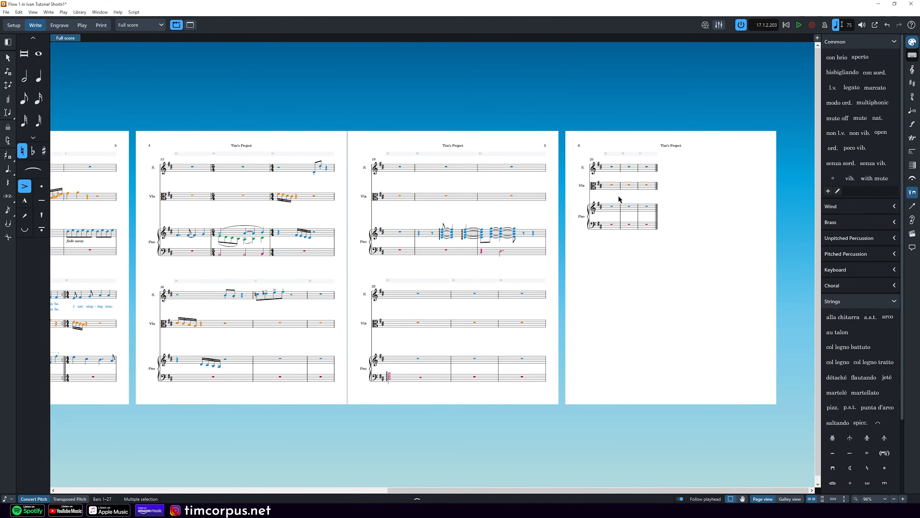
pyautogui.moveTo(437, 490); pyautogui.dragTo(244, 490)
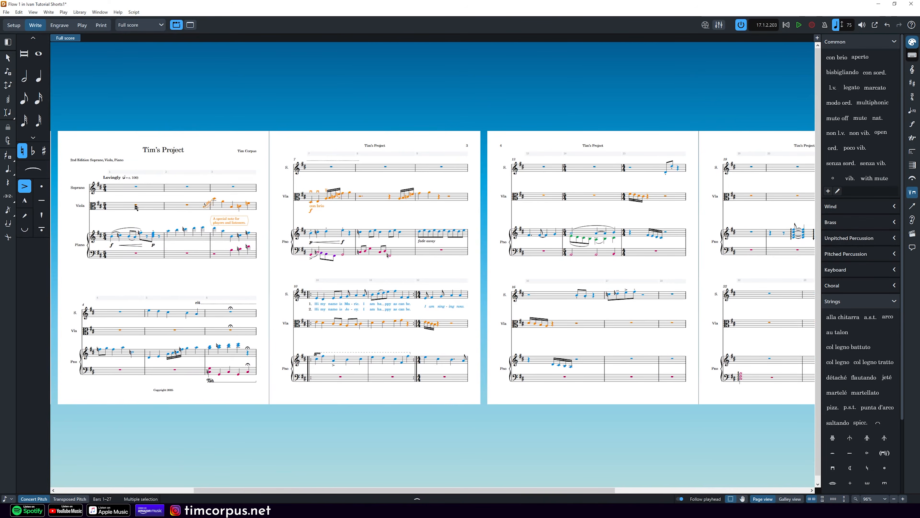
pyautogui.click(273, 103)
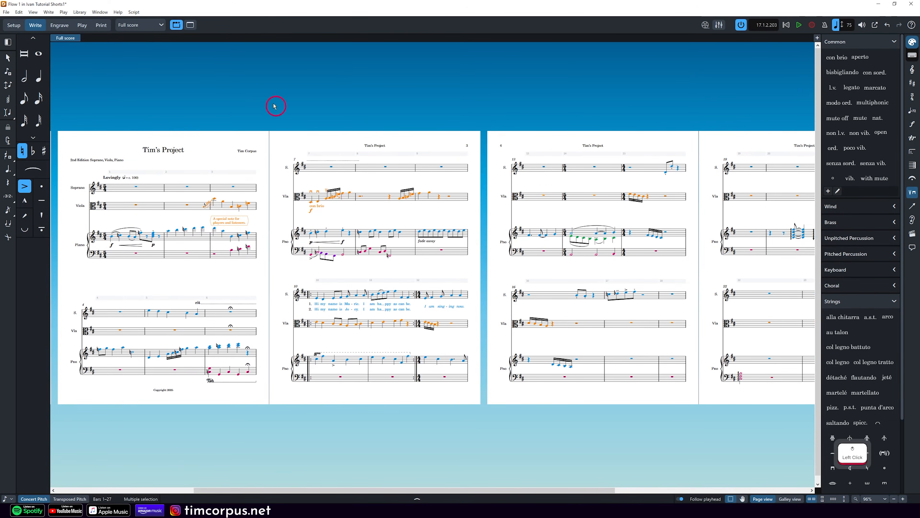
# Select the viola's rest in bar 1 and extend the selection to the end of the flow.
pyautogui.click(135, 206)
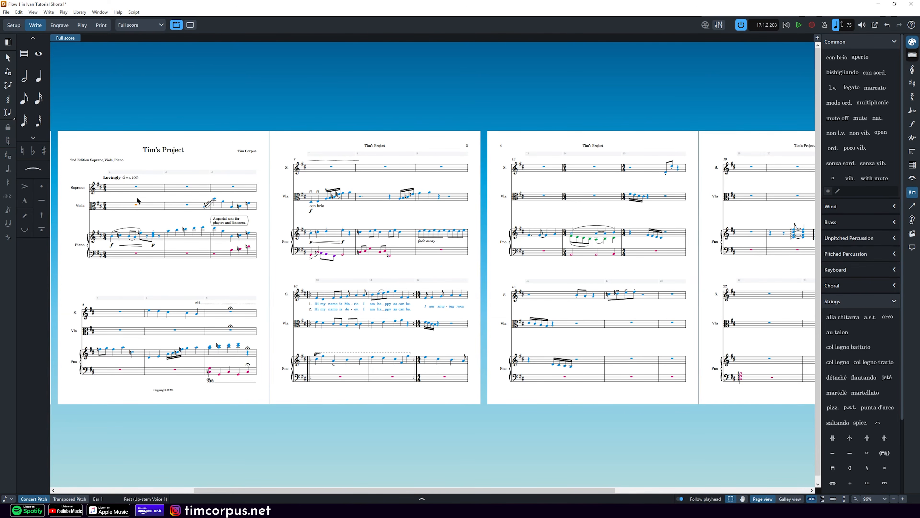
pyautogui.click(18, 13)
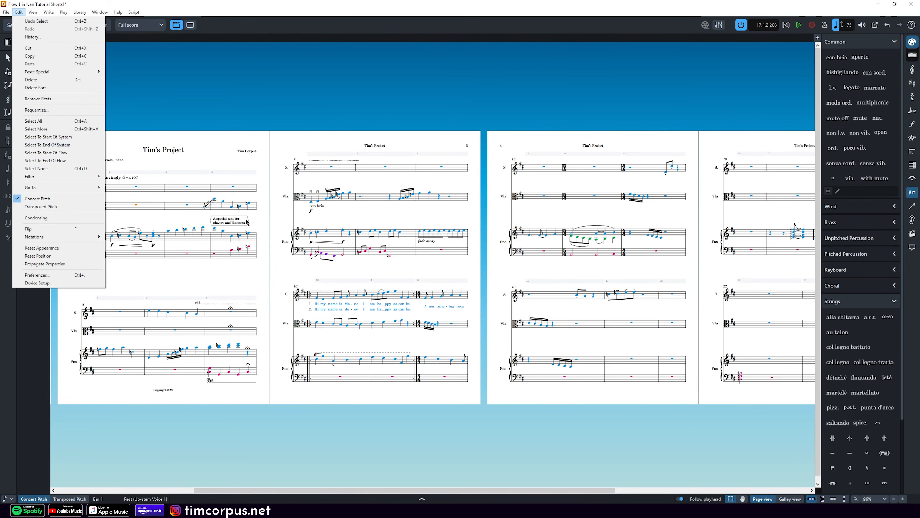
pyautogui.click(45, 162)
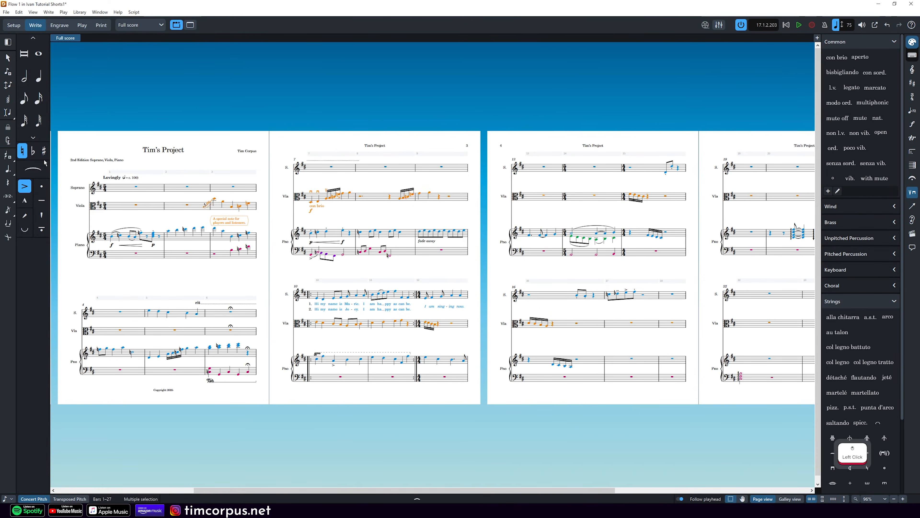
pyautogui.click(321, 491)
pyautogui.moveTo(321, 490)
pyautogui.mouseDown()
pyautogui.moveTo(506, 497)
pyautogui.moveTo(322, 499)
pyautogui.mouseUp()
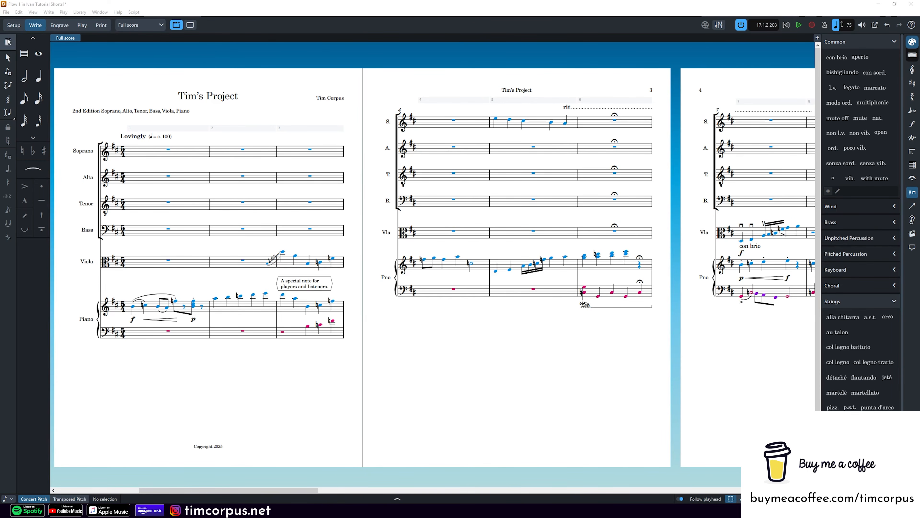
# Open the project statistics, review all categories for the whole project, and start exporting them.
pyautogui.click(6, 12)
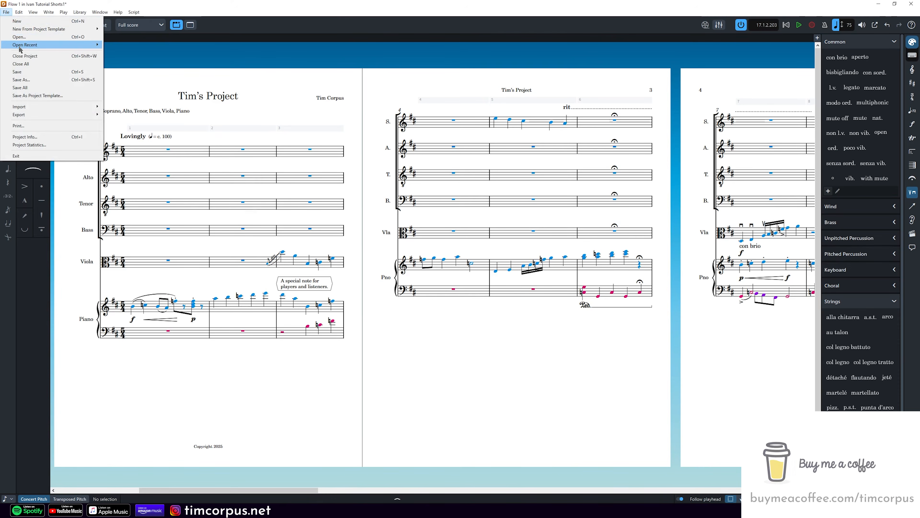
pyautogui.moveTo(19, 45)
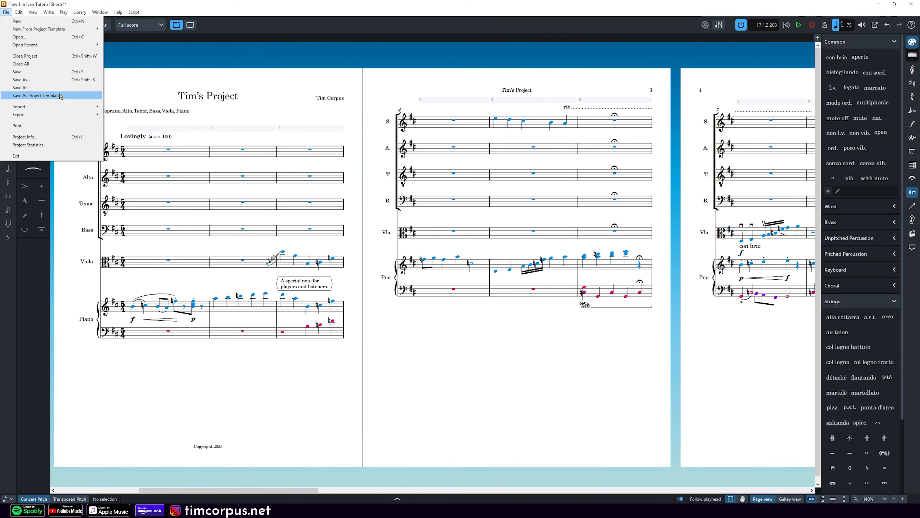
pyautogui.click(42, 146)
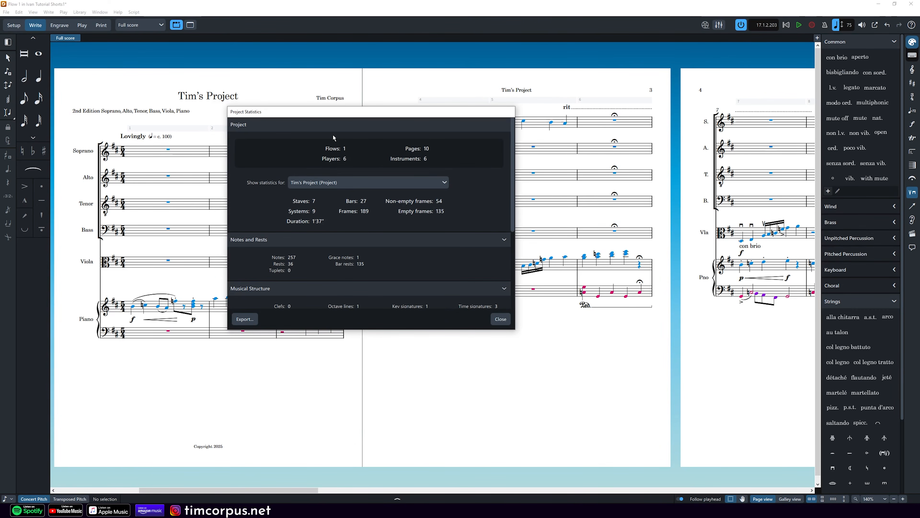
pyautogui.click(406, 184)
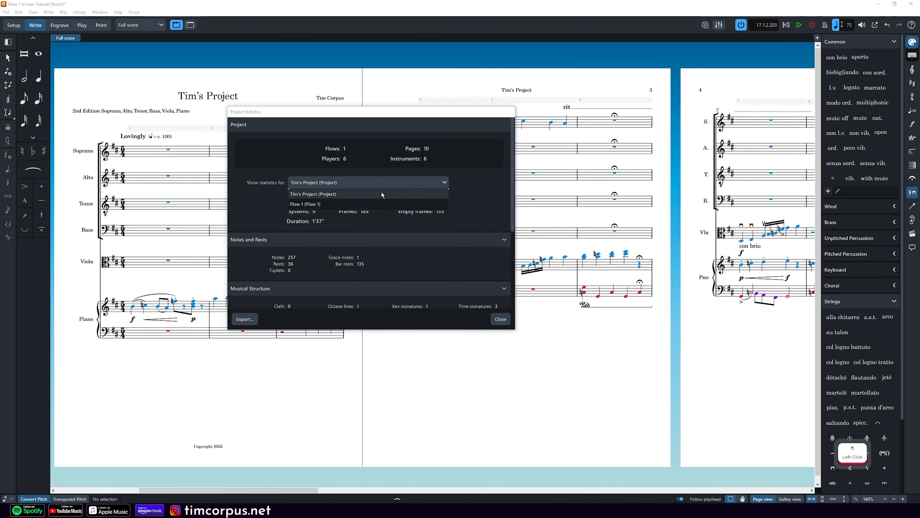
pyautogui.click(456, 187)
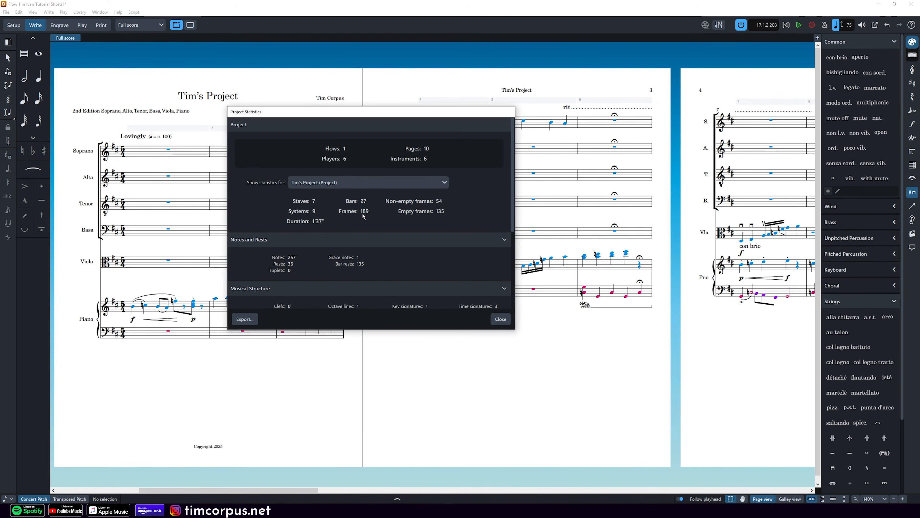
pyautogui.scroll(-4, 394, 212)
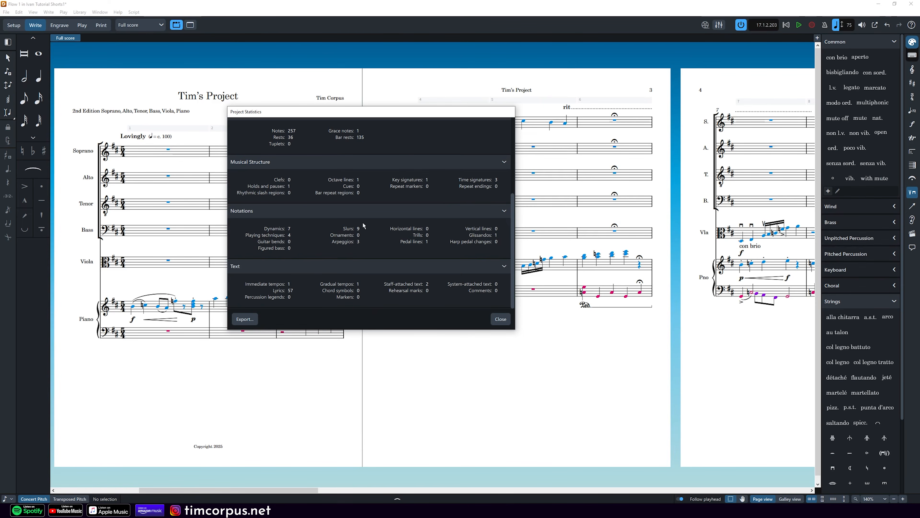
pyautogui.click(247, 320)
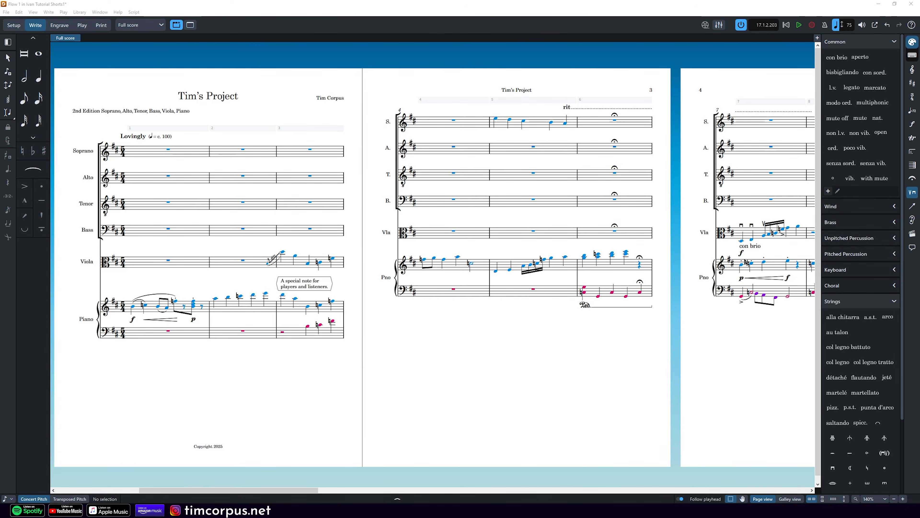
# Switch to Engrave mode, turn on staff spacing, and open the Layout Options at Vertical Spacing.
pyautogui.click(71, 27)
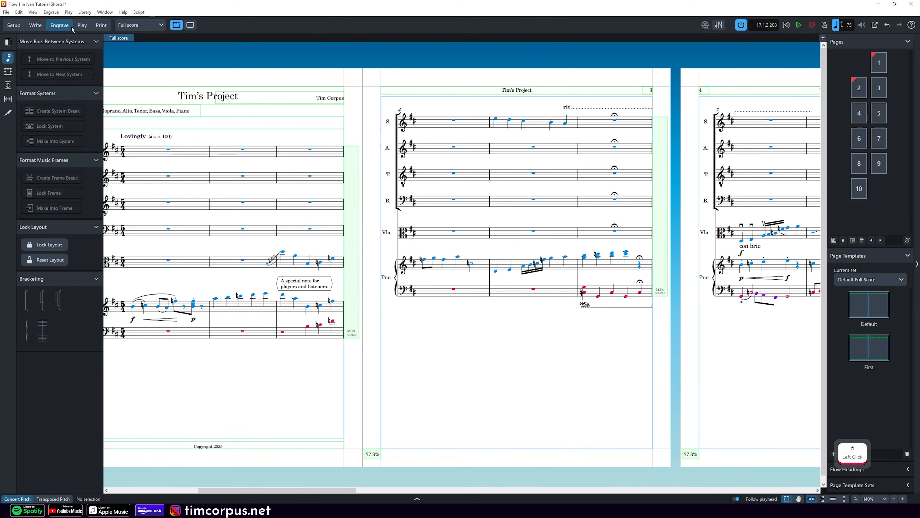
pyautogui.click(7, 87)
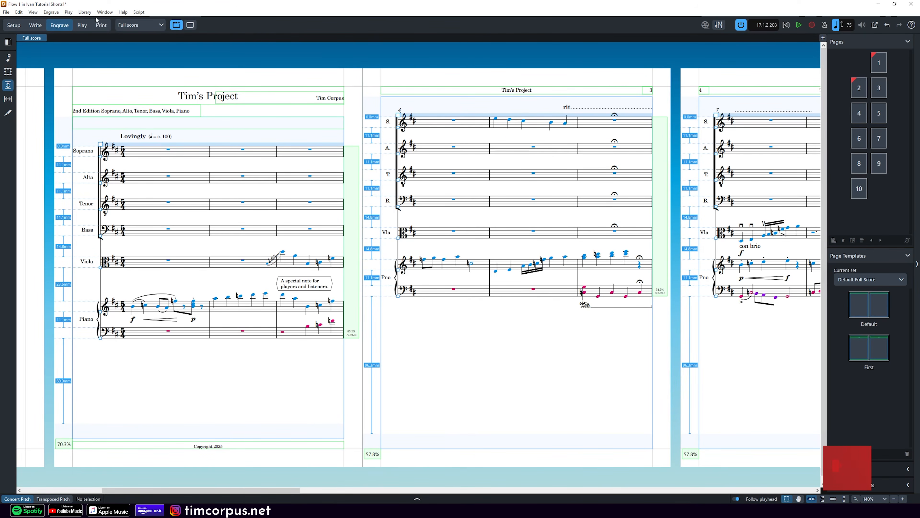
pyautogui.click(84, 12)
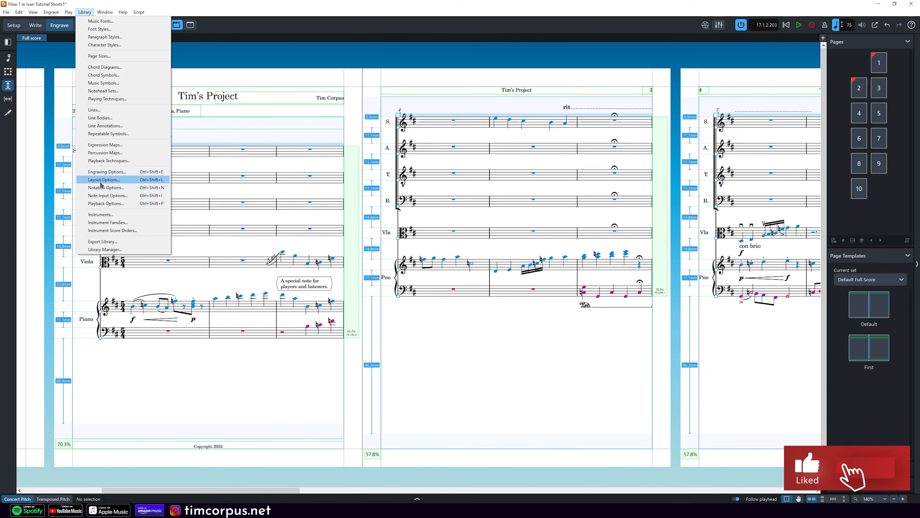
pyautogui.click(104, 180)
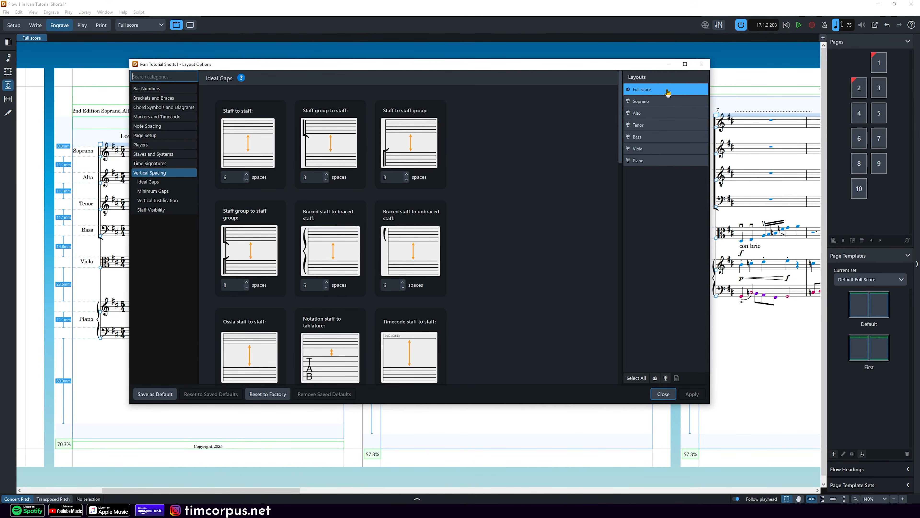
# Examine the Ideal Gaps settings for the Full score layout, with the options window moved clear of the first system.
pyautogui.click(654, 160)
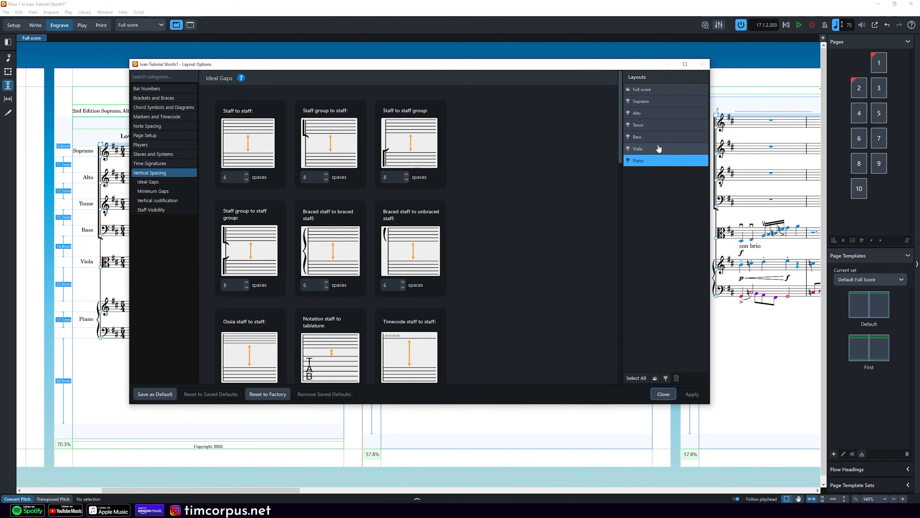
pyautogui.click(662, 93)
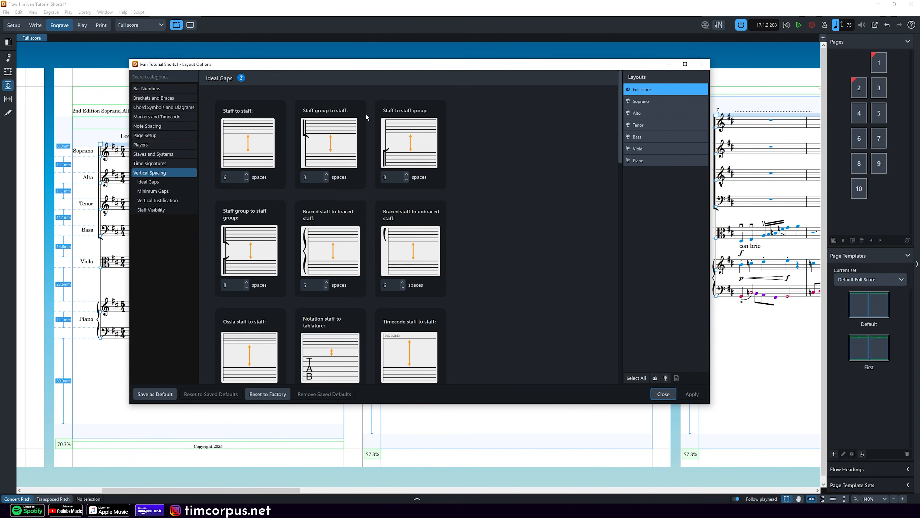
pyautogui.scroll(-1, 283, 146)
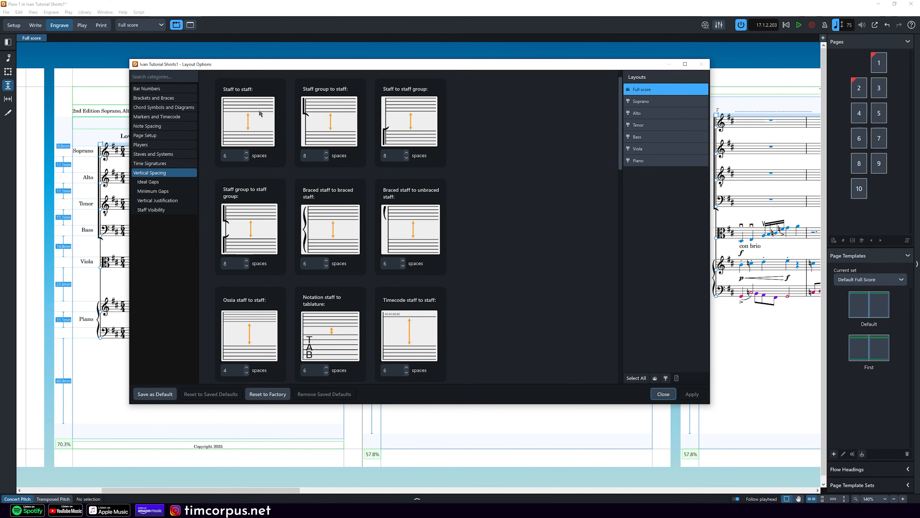
pyautogui.moveTo(269, 68); pyautogui.dragTo(397, 95)
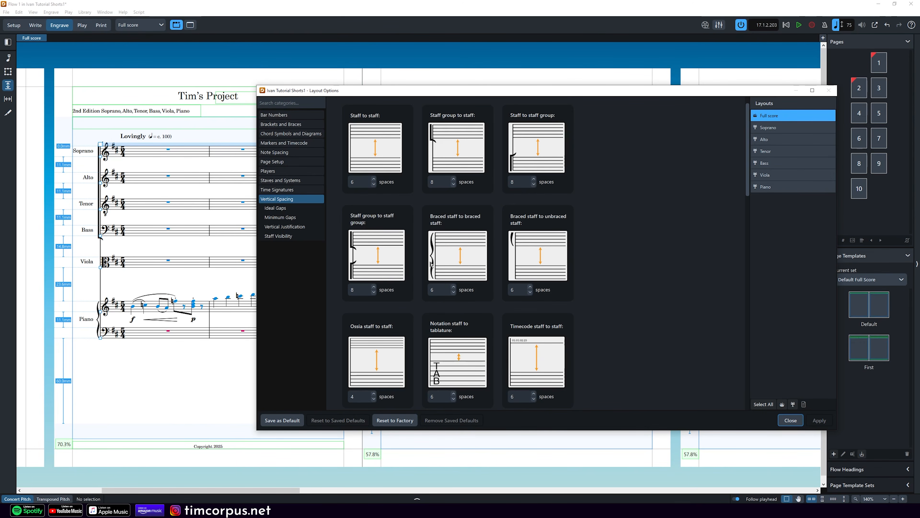
pyautogui.scroll(-3, 462, 246)
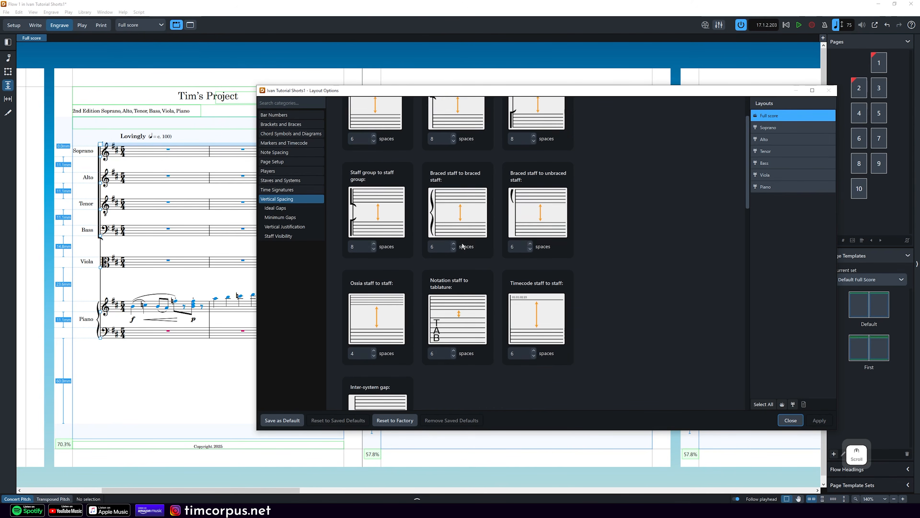
pyautogui.scroll(2, 463, 247)
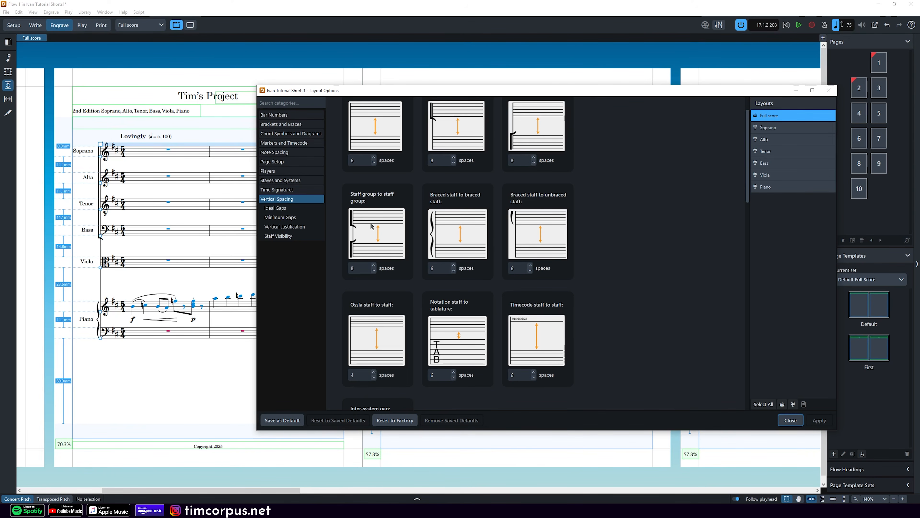
pyautogui.scroll(1, 371, 226)
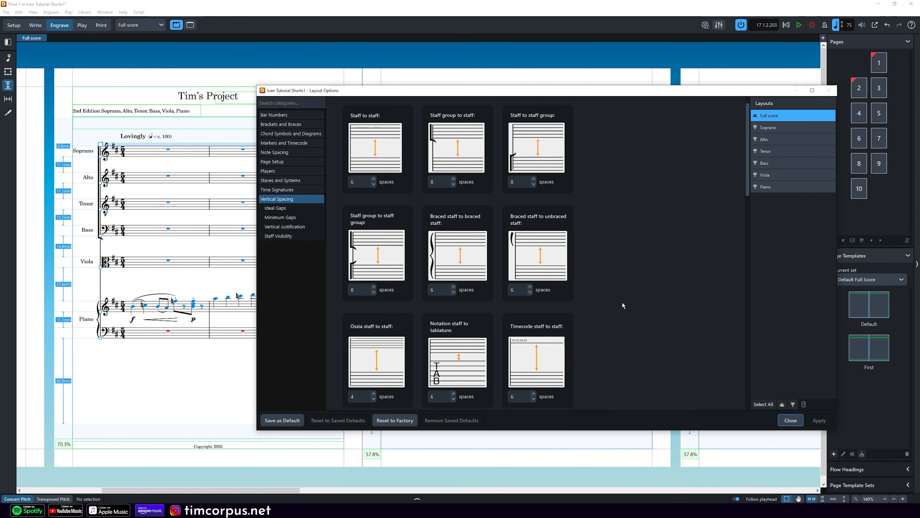
# Set the ideal gaps to 12 spaces for staff group to staff group and 10 for braced staff to braced staff, and apply them.
pyautogui.click(355, 290)
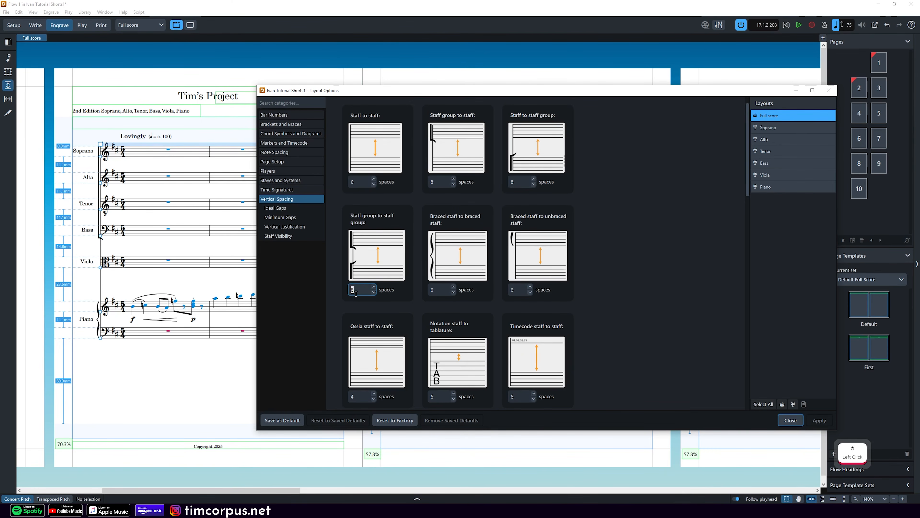
pyautogui.write('12')
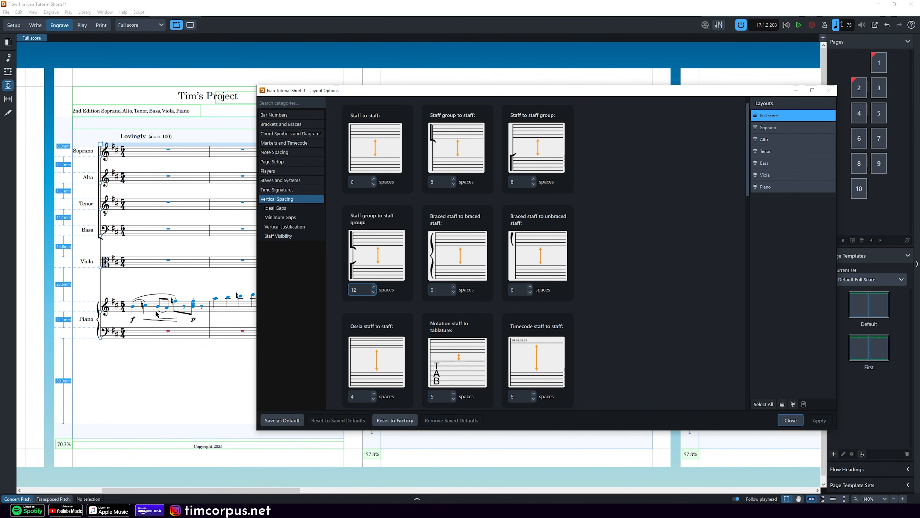
pyautogui.moveTo(447, 289); pyautogui.dragTo(384, 287)
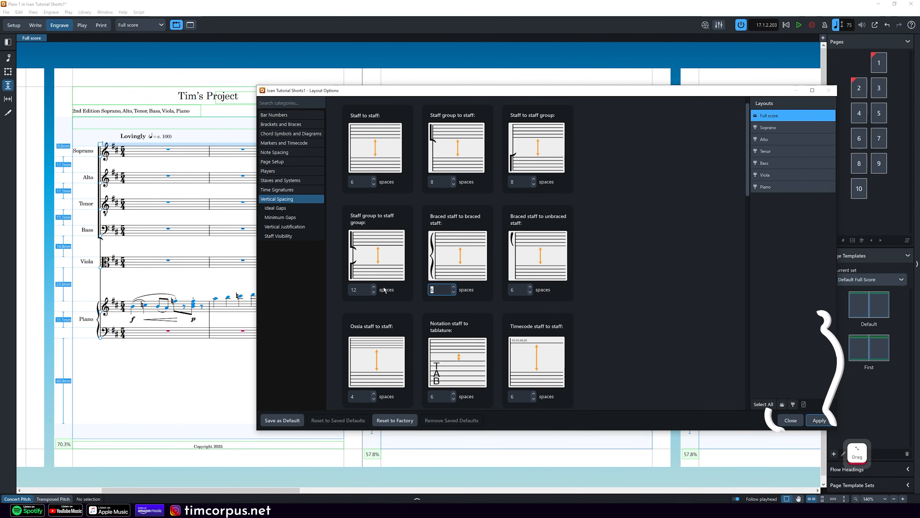
pyautogui.write('10')
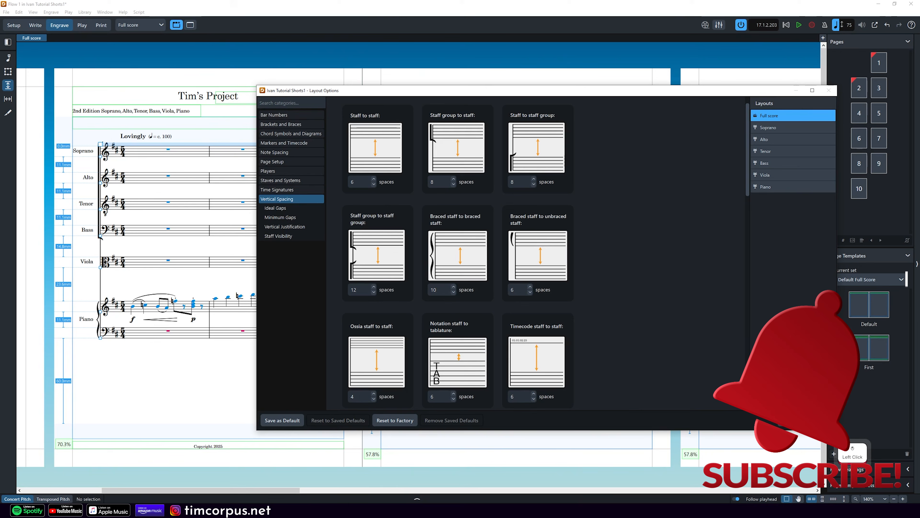
pyautogui.click(818, 420)
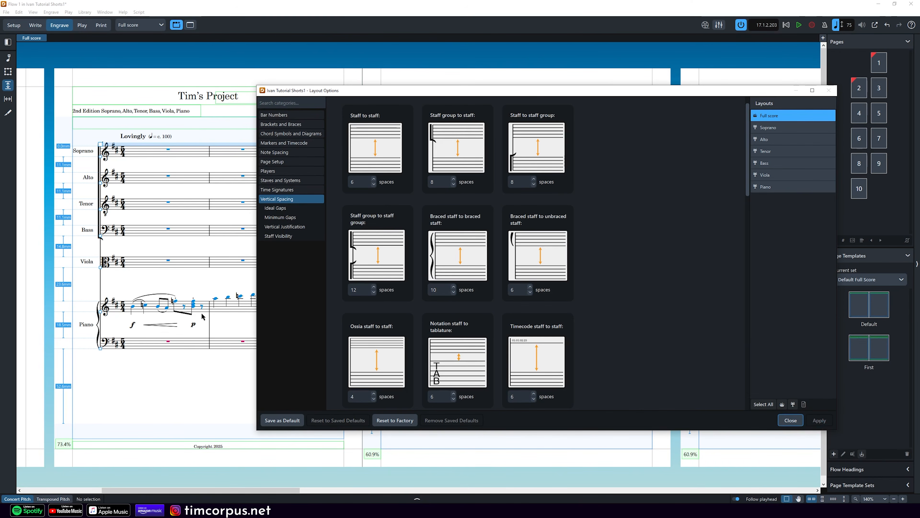
pyautogui.click(790, 420)
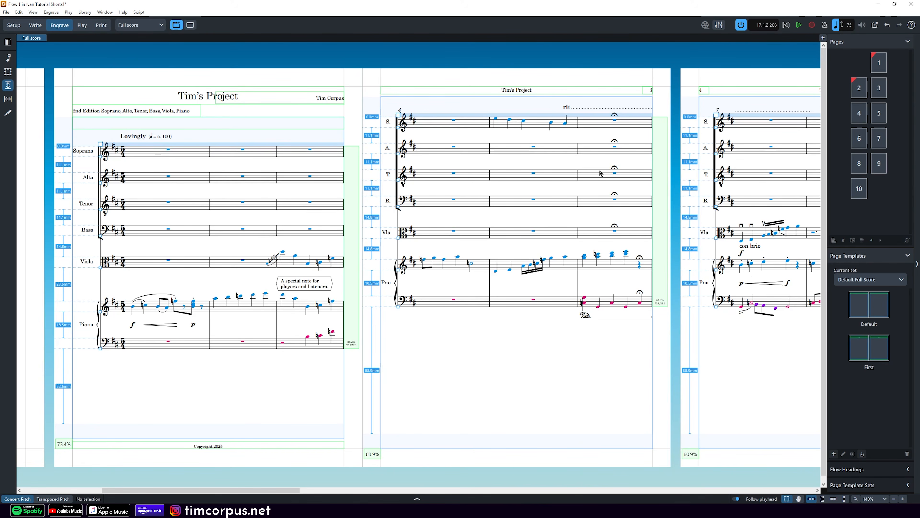
# Reopen the Layout Options and apply ideal gaps of 10 spaces for both staff group to staff and staff to staff group.
pyautogui.click(84, 12)
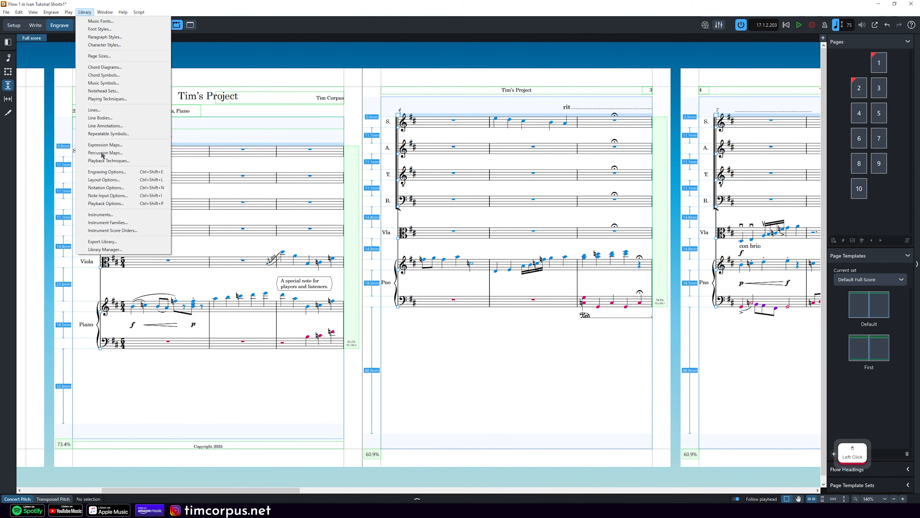
pyautogui.click(104, 179)
pyautogui.moveTo(601, 89); pyautogui.dragTo(396, 90)
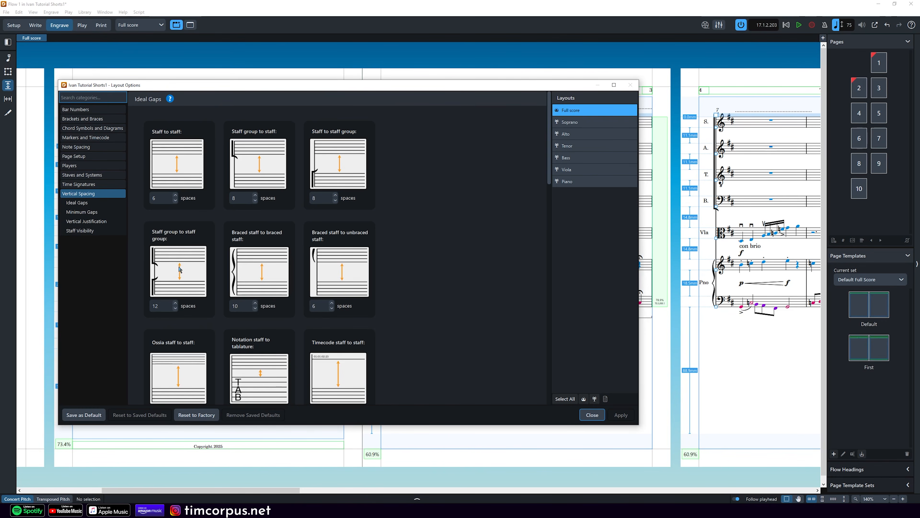
pyautogui.doubleClick(241, 198)
pyautogui.write('10')
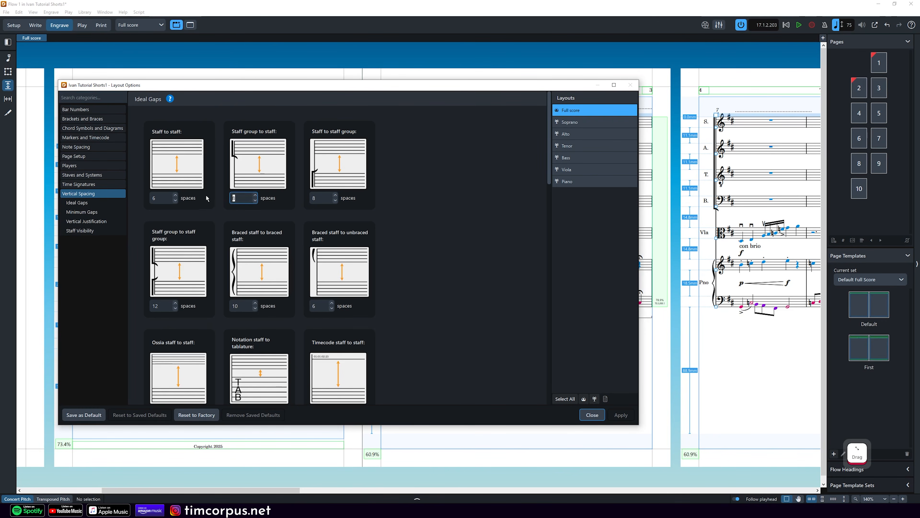
pyautogui.doubleClick(326, 198)
pyautogui.write('10')
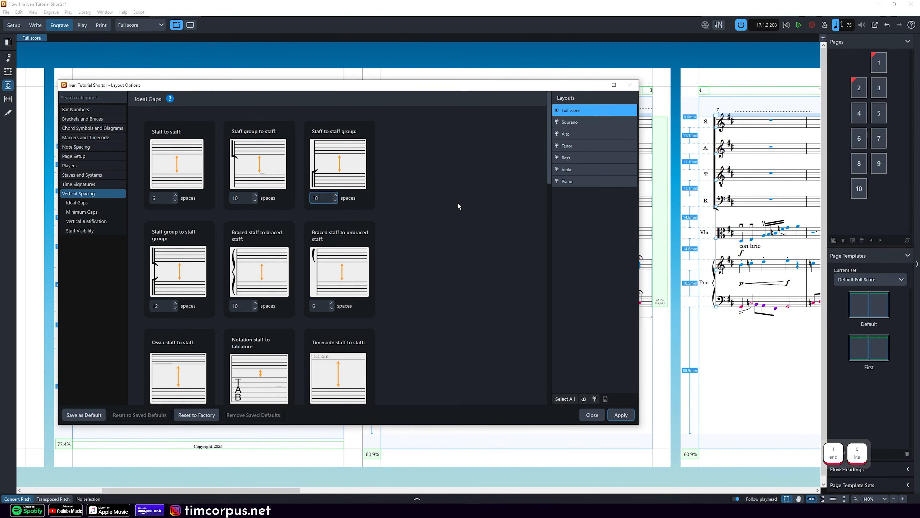
pyautogui.click(458, 205)
pyautogui.click(617, 416)
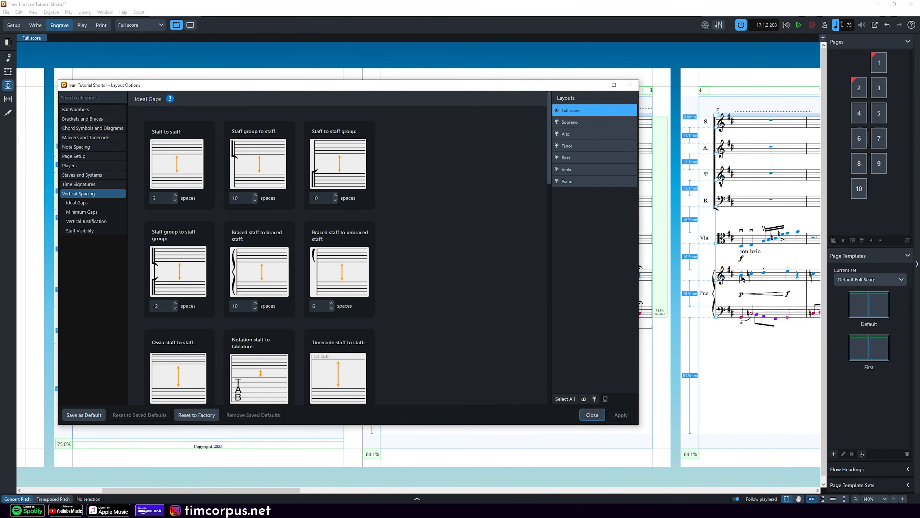